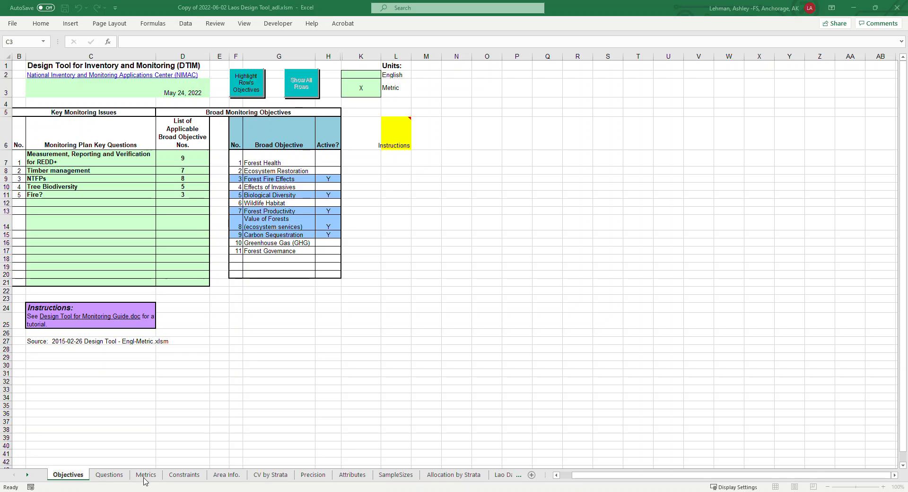
On the Constraints sheet, answer y to whether the system needs to generate one or more maps.
{"action": "left_click", "coordinate": [182, 479]}
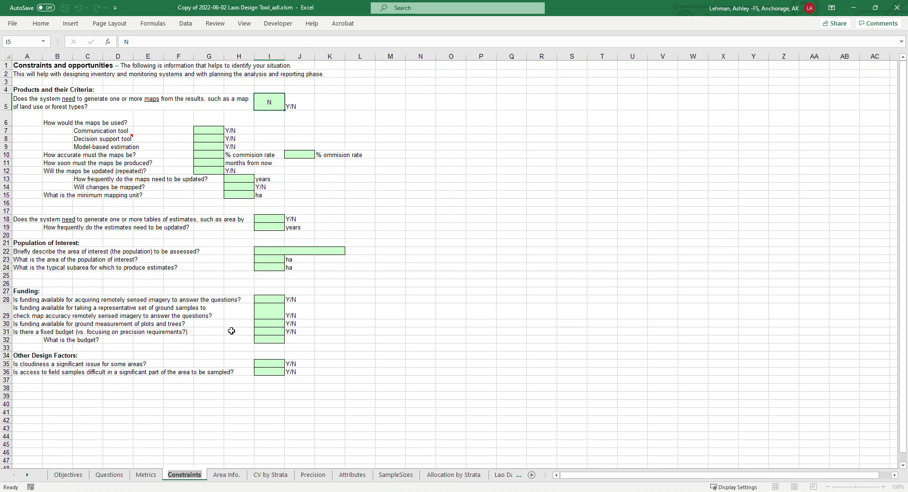
{"action": "left_click", "coordinate": [129, 43]}
{"action": "key", "text": "BackSpace"}
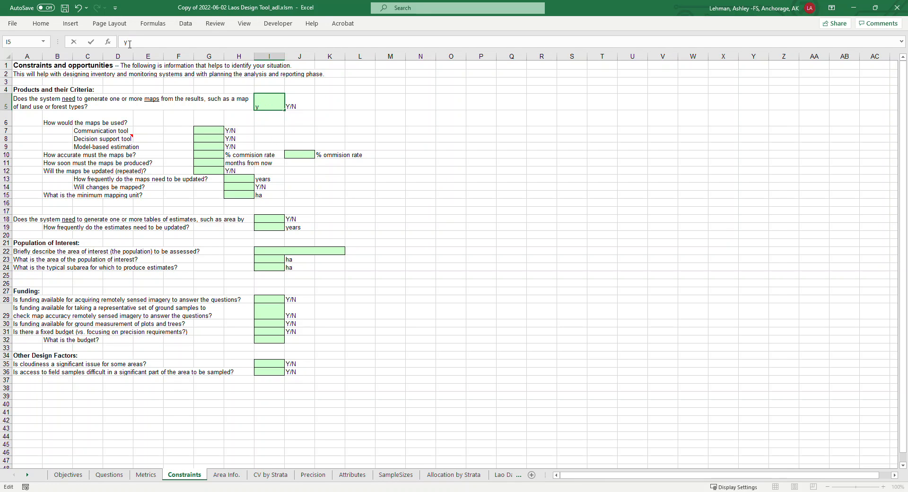
{"action": "key", "text": "Return"}
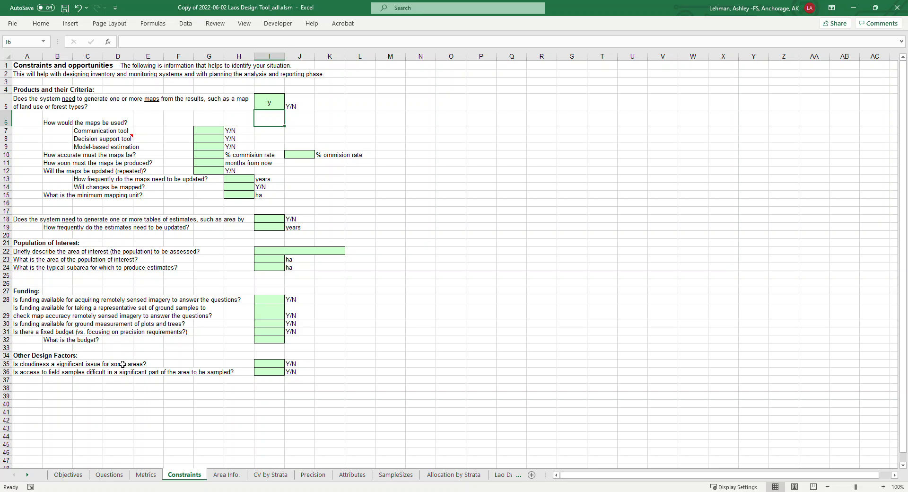
On the Area Info. sheet, set the Number of Panels (Years) Completed and in Dataset to 0.
{"action": "left_click", "coordinate": [227, 475]}
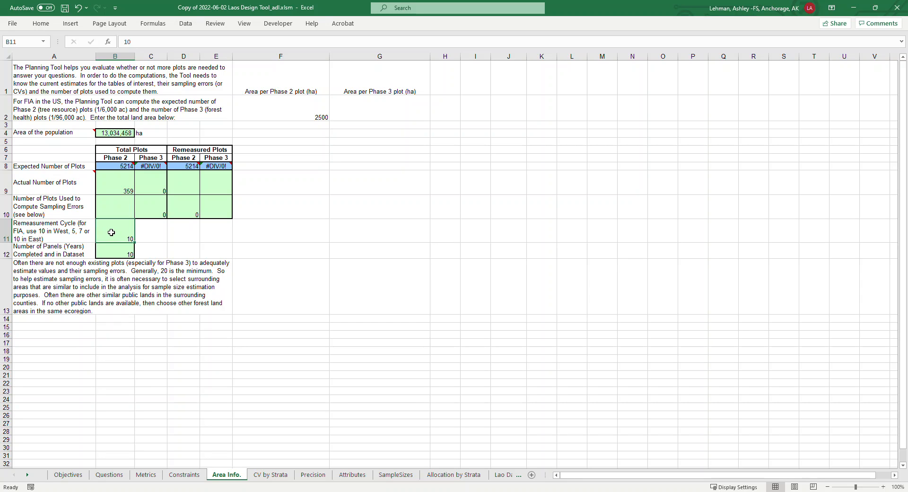
{"action": "left_click", "coordinate": [126, 188]}
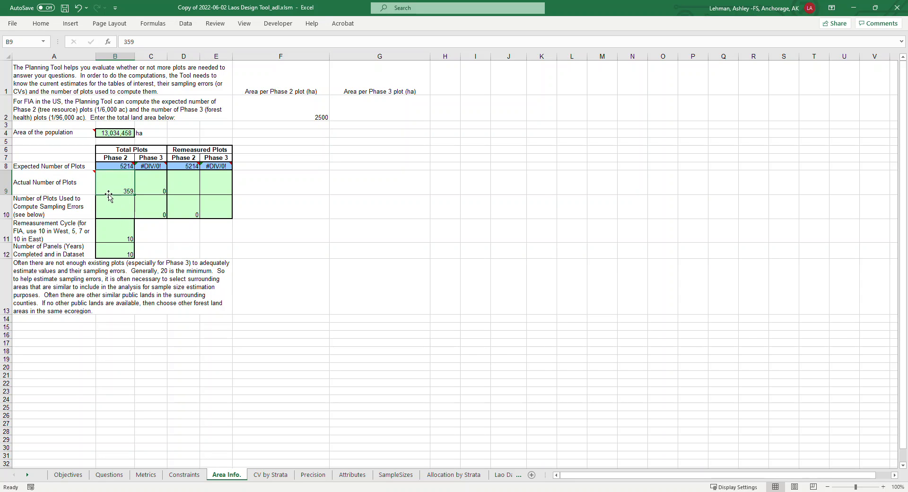
{"action": "left_click", "coordinate": [117, 238]}
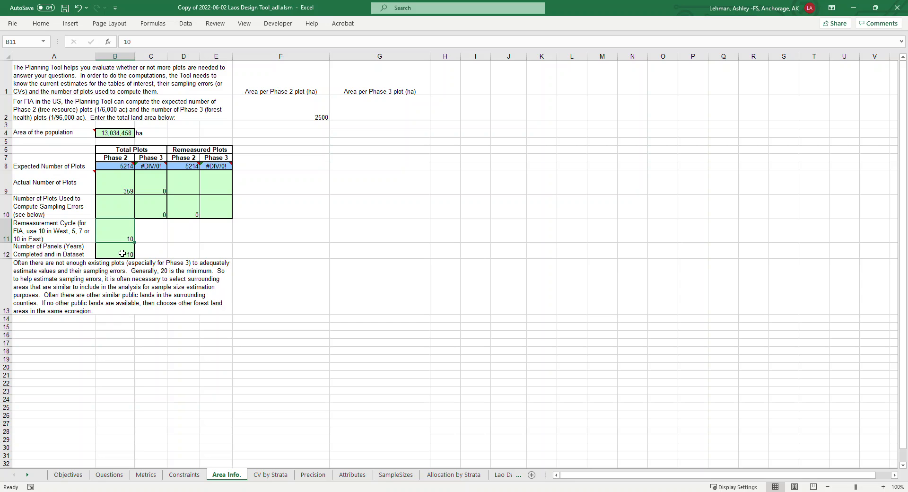
{"action": "left_click", "coordinate": [110, 254]}
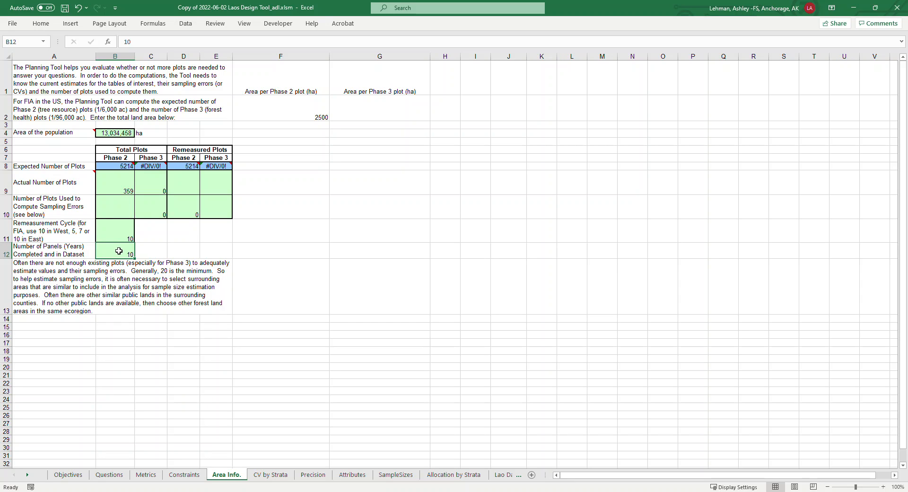
{"action": "type", "text": "0"}
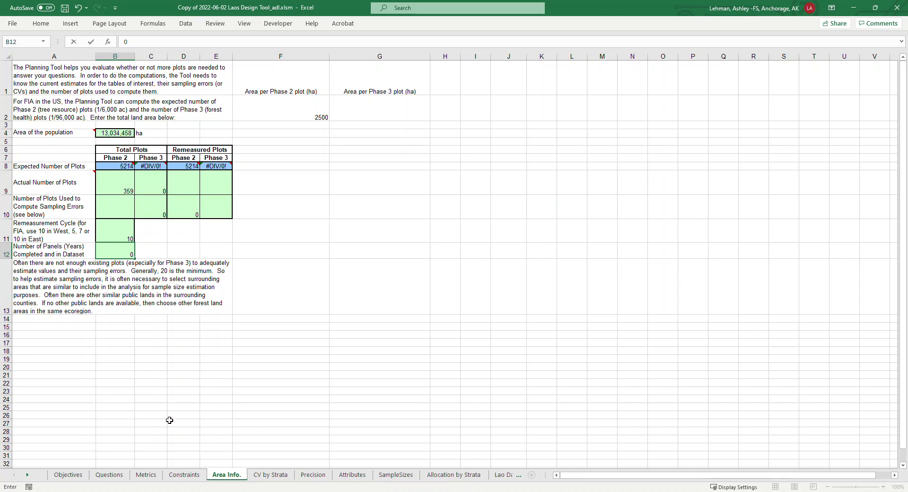
Compare the CV by Strata inputs with the forest class figures on the Lao Data sheet and inspect the overall sampling error formula.
{"action": "left_click", "coordinate": [269, 475]}
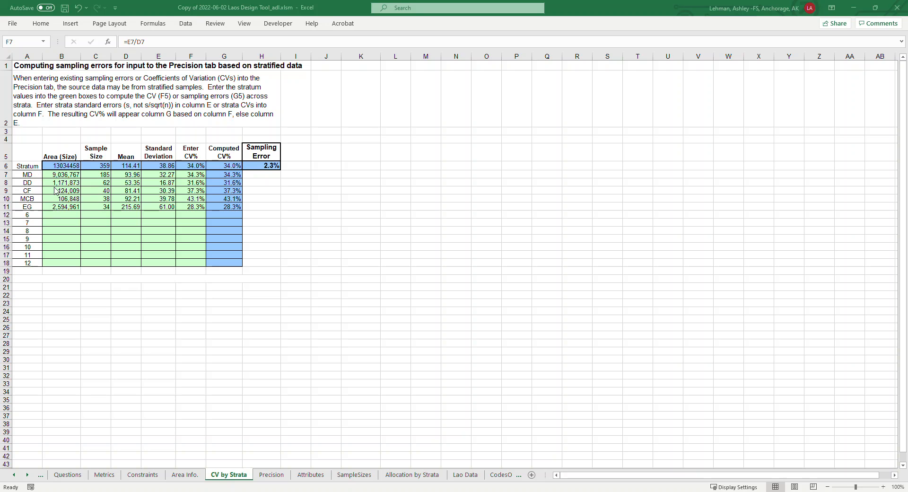
{"action": "left_click", "coordinate": [463, 477]}
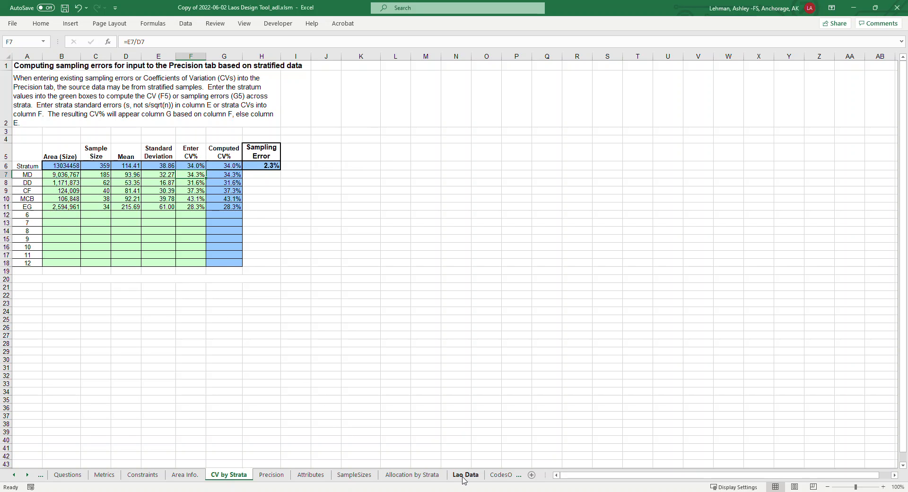
{"action": "left_click", "coordinate": [464, 478]}
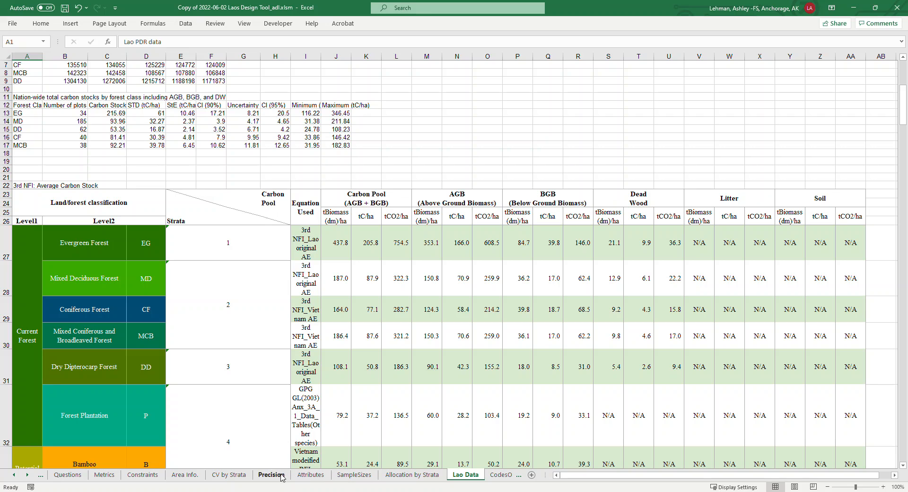
{"action": "left_click", "coordinate": [229, 475]}
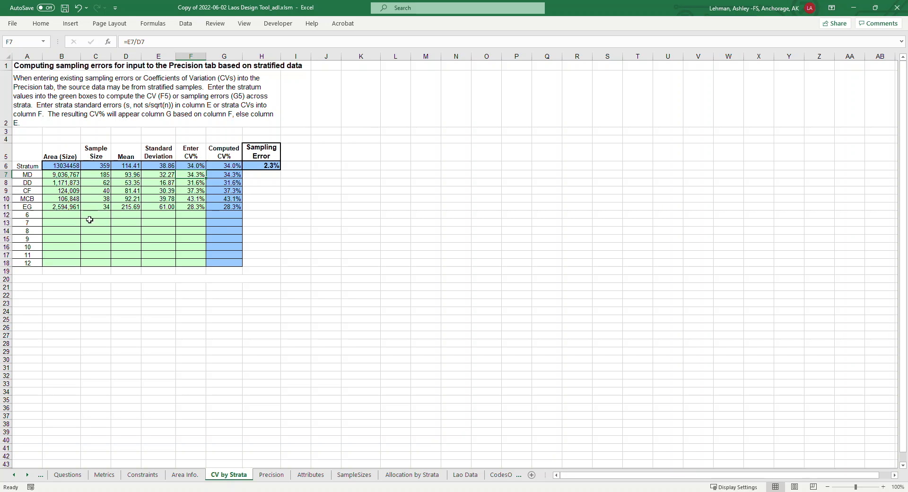
{"action": "left_click", "coordinate": [466, 475]}
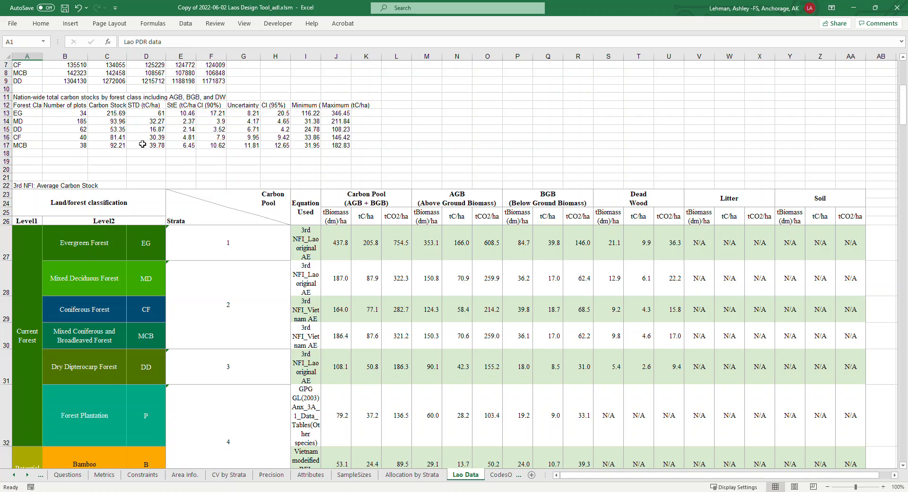
{"action": "left_click", "coordinate": [220, 475]}
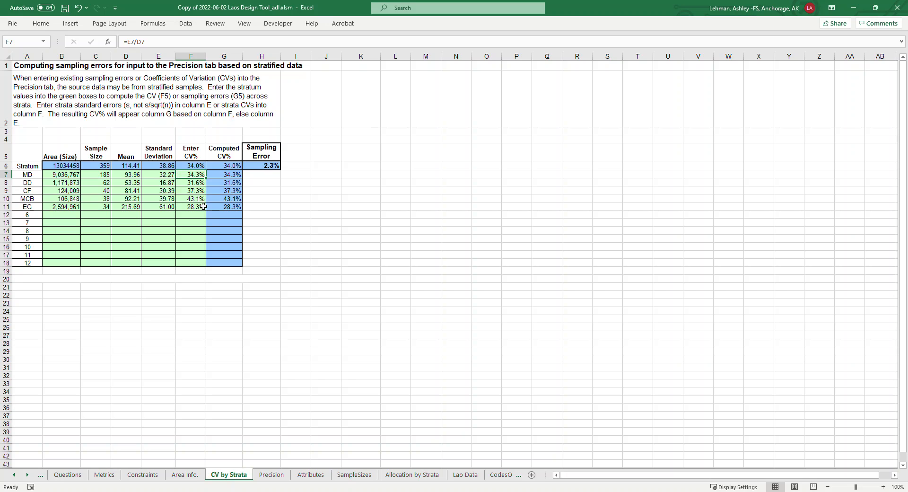
{"action": "left_click", "coordinate": [261, 167]}
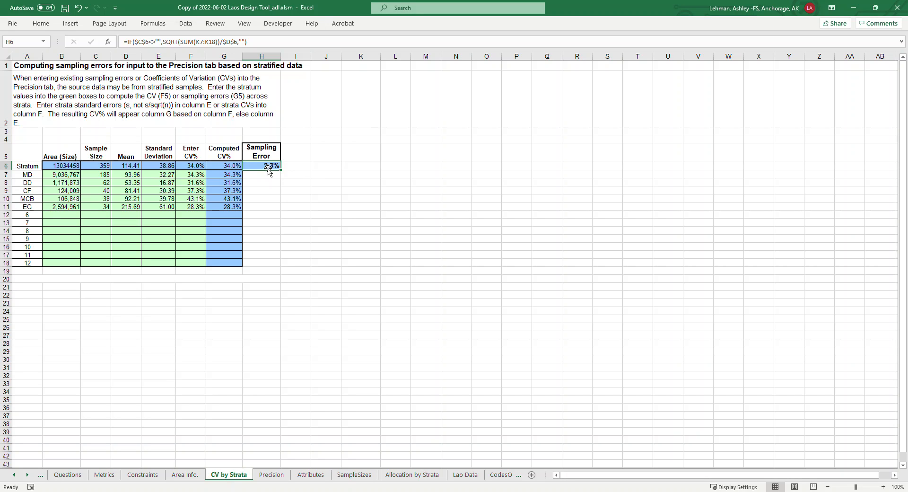
Go over the Objectives, Questions and Metrics sheets and append the new tables to the Precision sheet.
{"action": "left_click", "coordinate": [276, 475]}
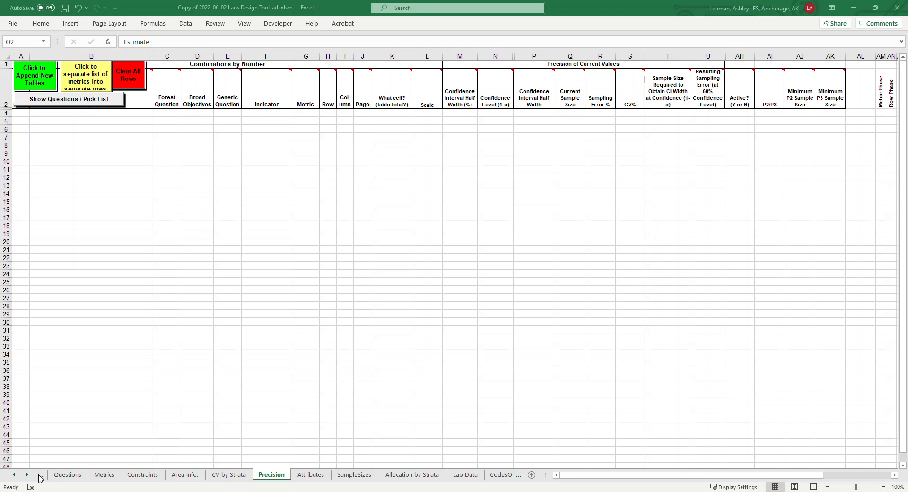
{"action": "right_click", "coordinate": [20, 479]}
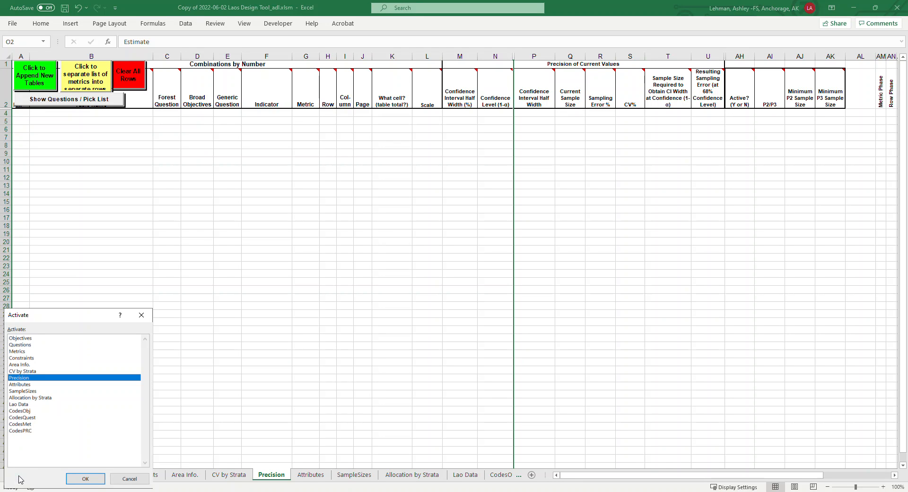
{"action": "left_click", "coordinate": [32, 338]}
{"action": "left_click", "coordinate": [69, 477]}
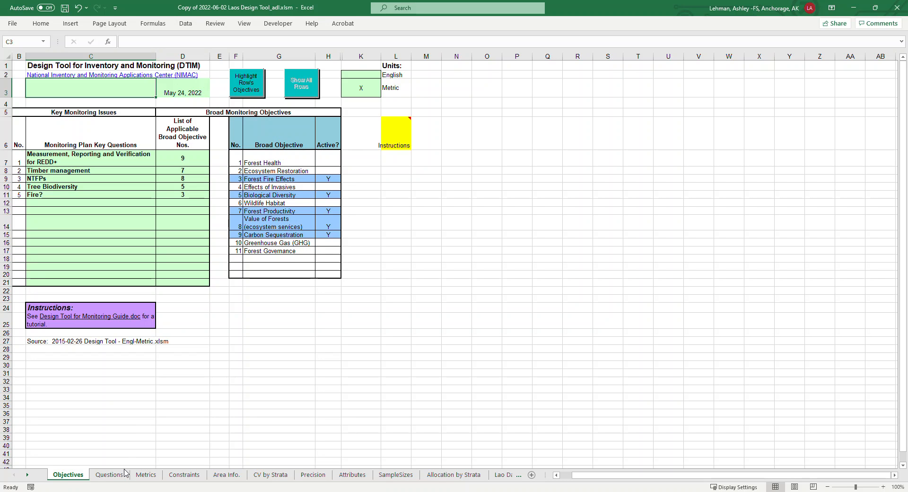
{"action": "left_click", "coordinate": [111, 475]}
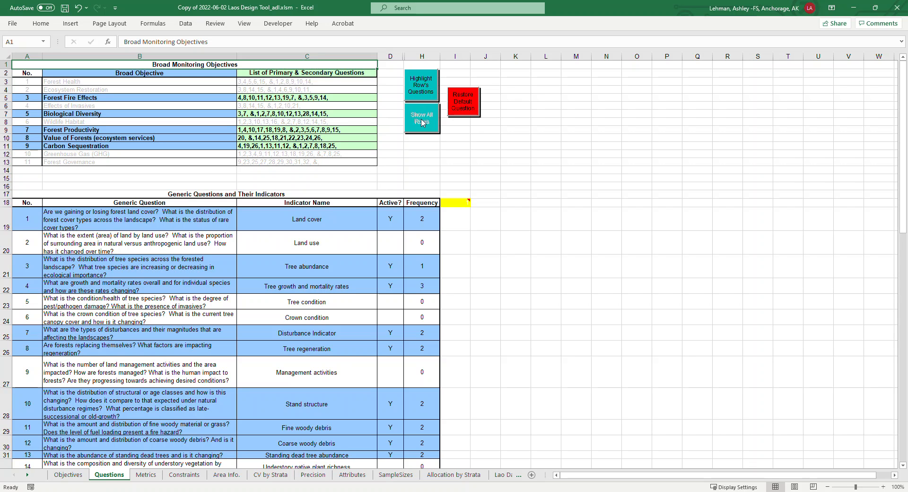
{"action": "left_click", "coordinate": [146, 475]}
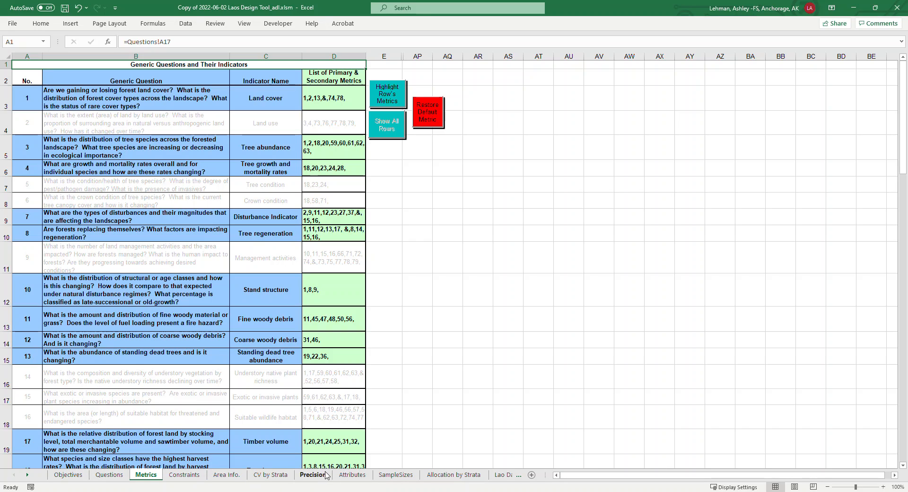
{"action": "left_click", "coordinate": [310, 476]}
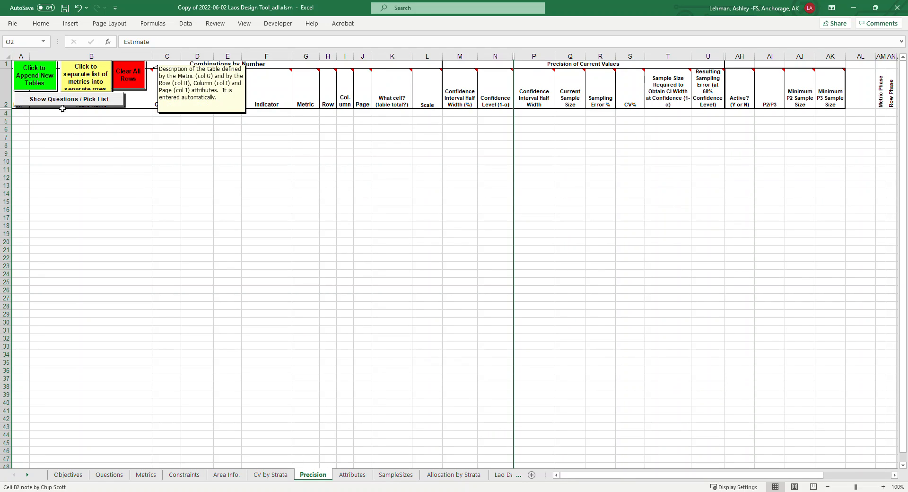
{"action": "left_click", "coordinate": [41, 78]}
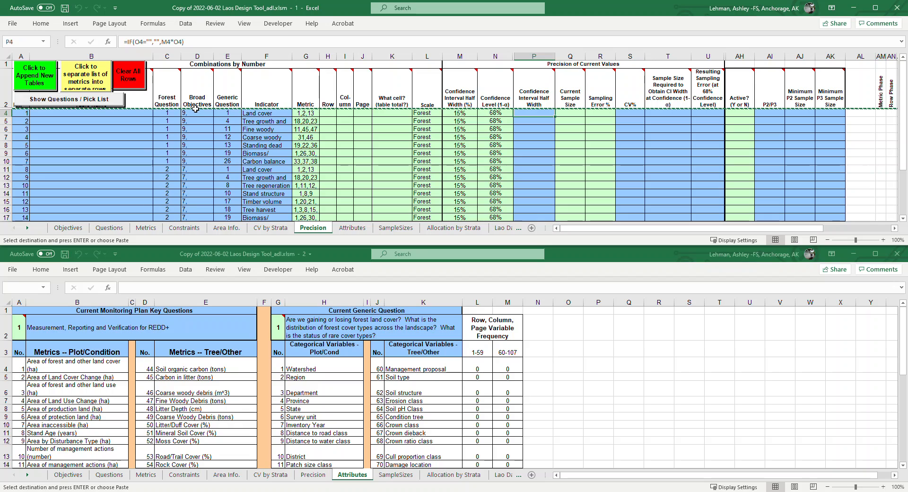
Separate metric 33 from the metric list of the first Carbon balance row on the Precision sheet.
{"action": "left_click", "coordinate": [280, 161]}
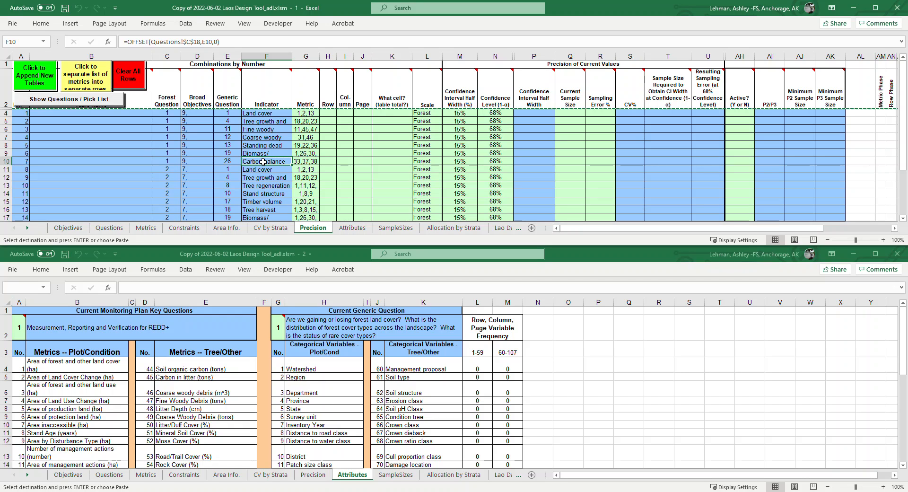
{"action": "left_click", "coordinate": [296, 161]}
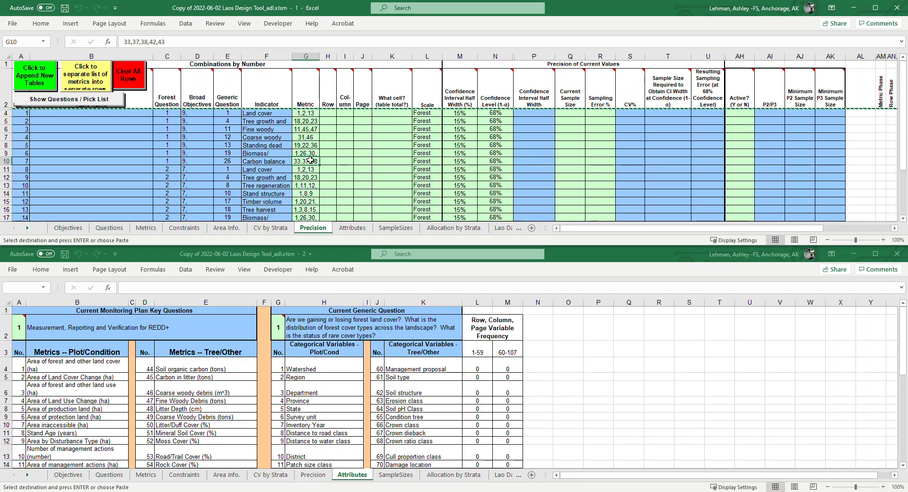
{"action": "left_click", "coordinate": [88, 79]}
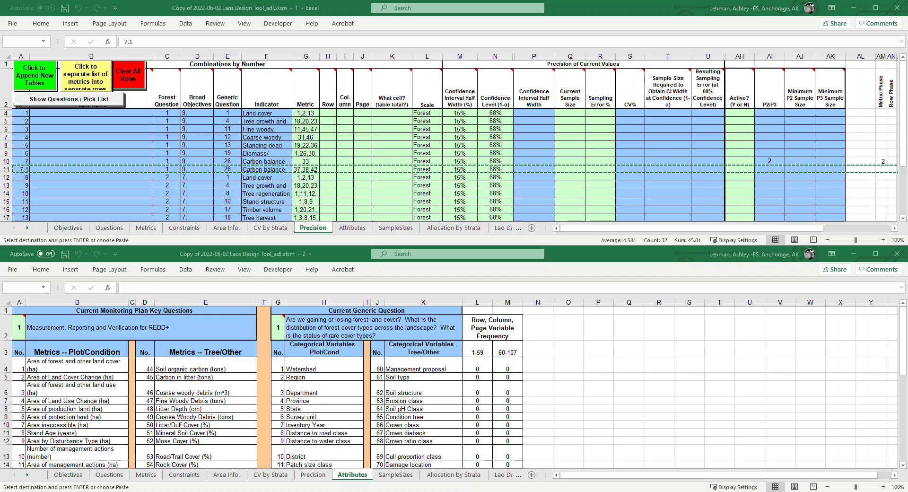
Look up what metrics 33 and 37 stand for in the plot/condition metrics list on the Attributes sheet.
{"action": "left_click", "coordinate": [311, 160]}
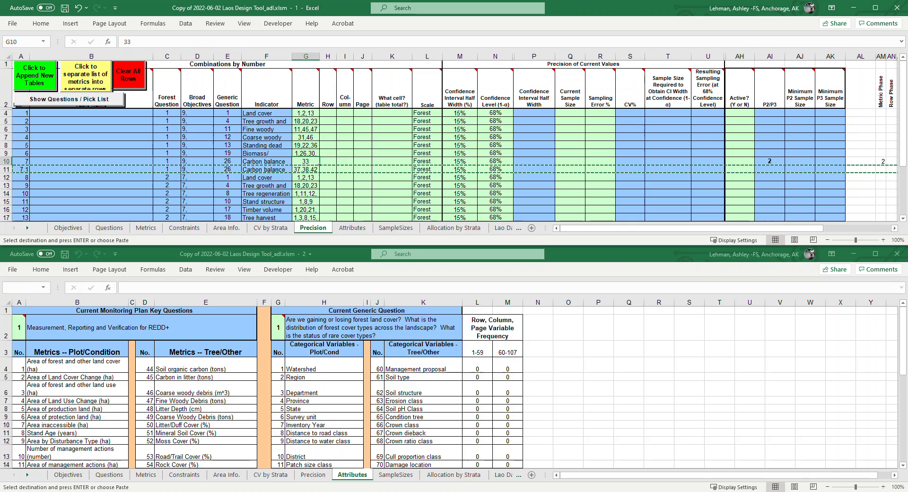
{"action": "scroll", "coordinate": [308, 161], "scroll_direction": "down", "scroll_amount": 1}
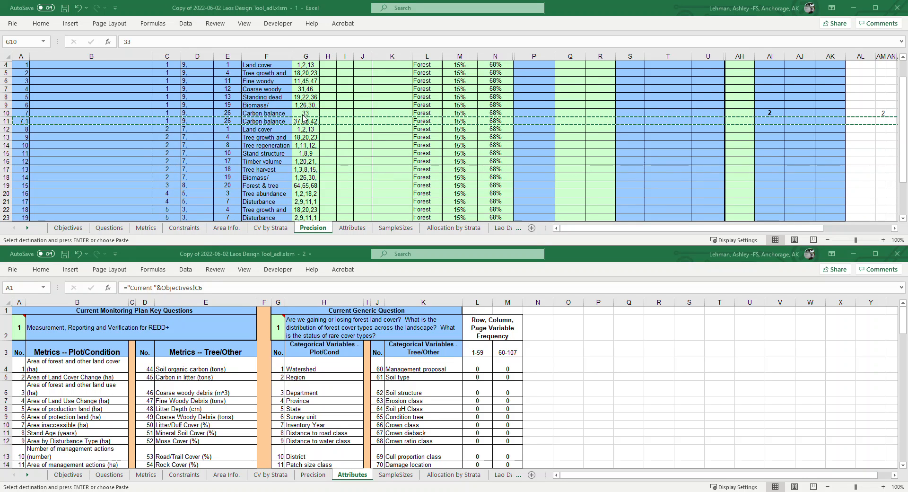
{"action": "scroll", "coordinate": [101, 391], "scroll_direction": "down", "scroll_amount": 6}
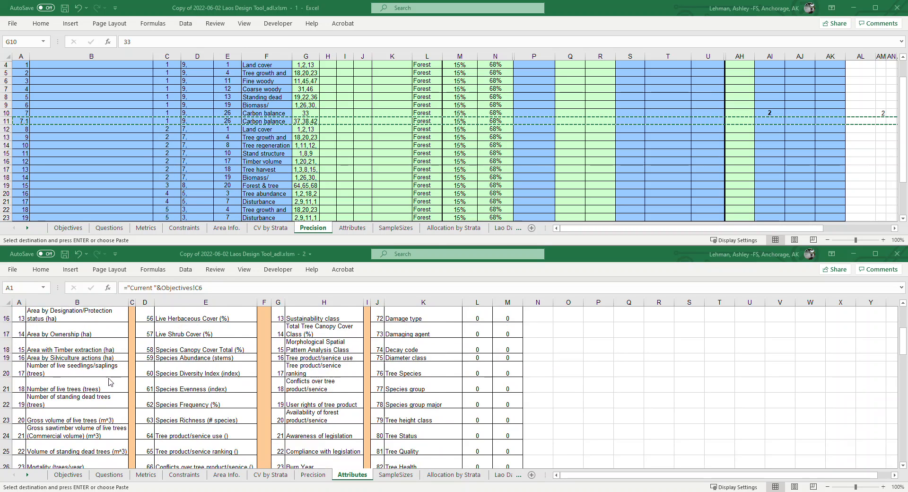
{"action": "scroll", "coordinate": [101, 391], "scroll_direction": "down", "scroll_amount": 3}
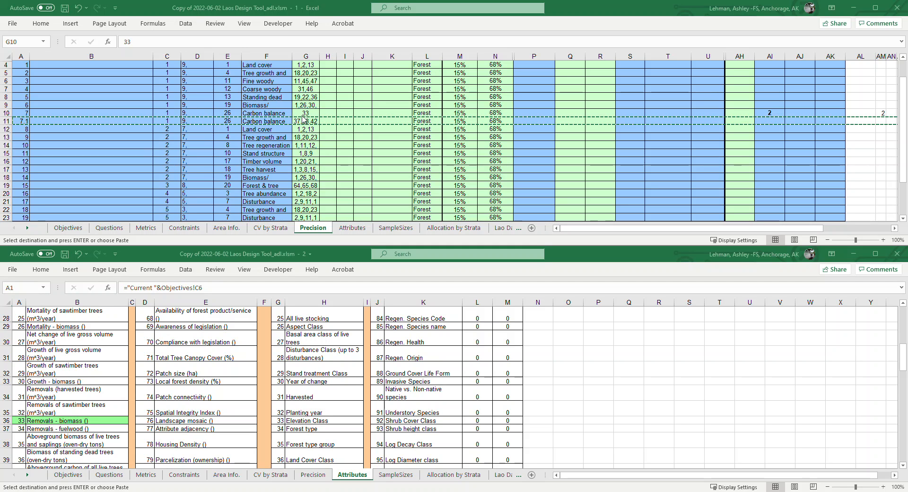
{"action": "scroll", "coordinate": [118, 403], "scroll_direction": "down", "scroll_amount": 2}
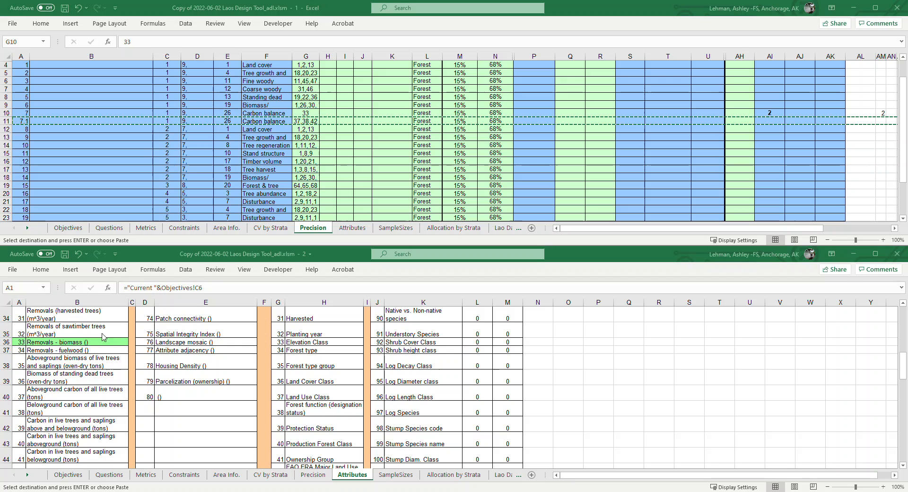
{"action": "left_click", "coordinate": [53, 396]}
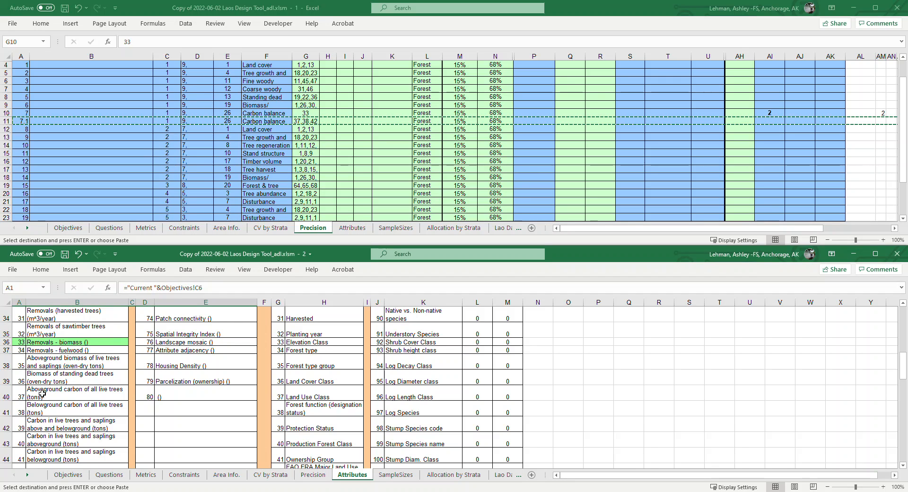
{"action": "left_click", "coordinate": [33, 394]}
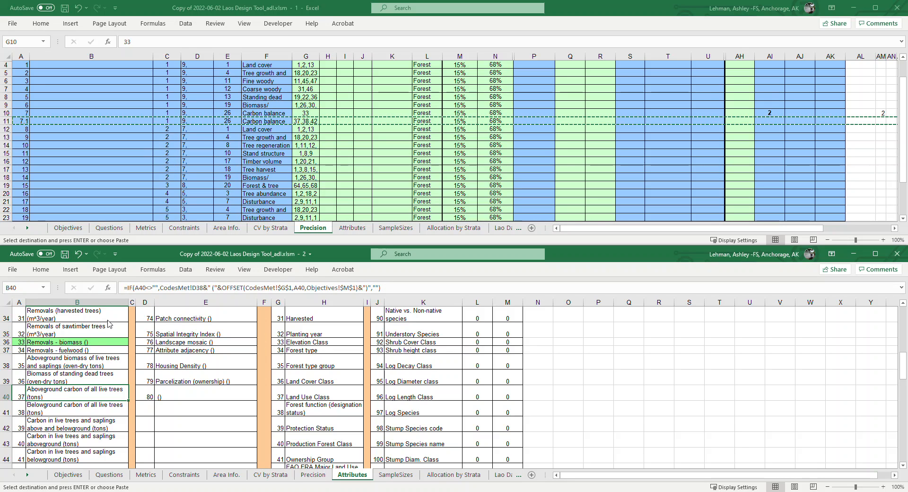
Separate metric 37 from the remaining metric list of Carbon balance row 7.1 on the Precision sheet.
{"action": "left_click", "coordinate": [303, 124]}
{"action": "left_click", "coordinate": [246, 121]}
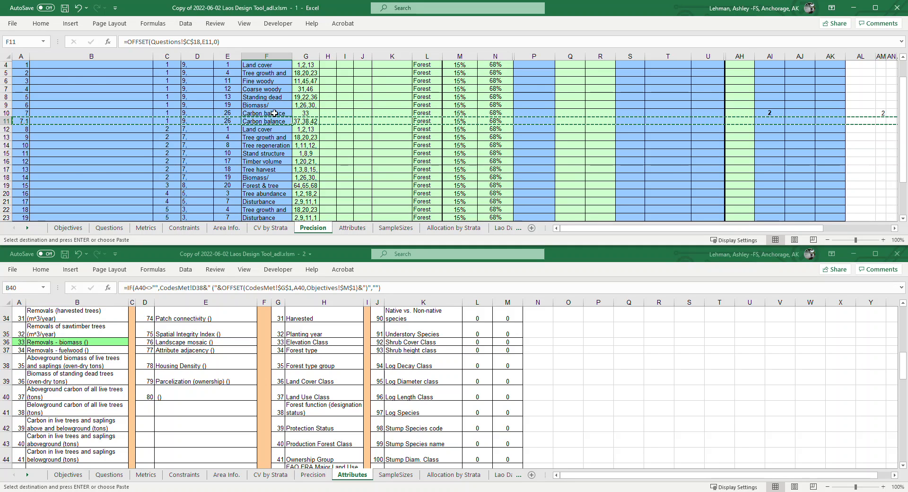
{"action": "scroll", "coordinate": [276, 112], "scroll_direction": "up", "scroll_amount": 1}
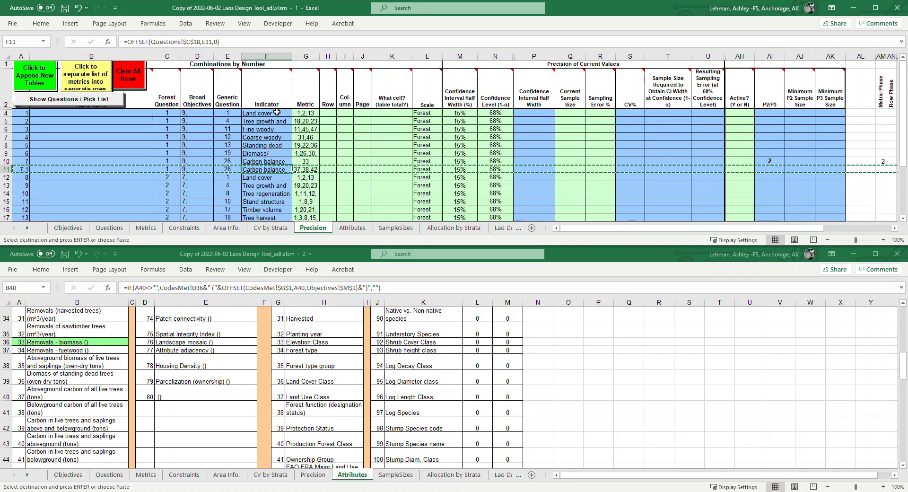
{"action": "left_click", "coordinate": [85, 74]}
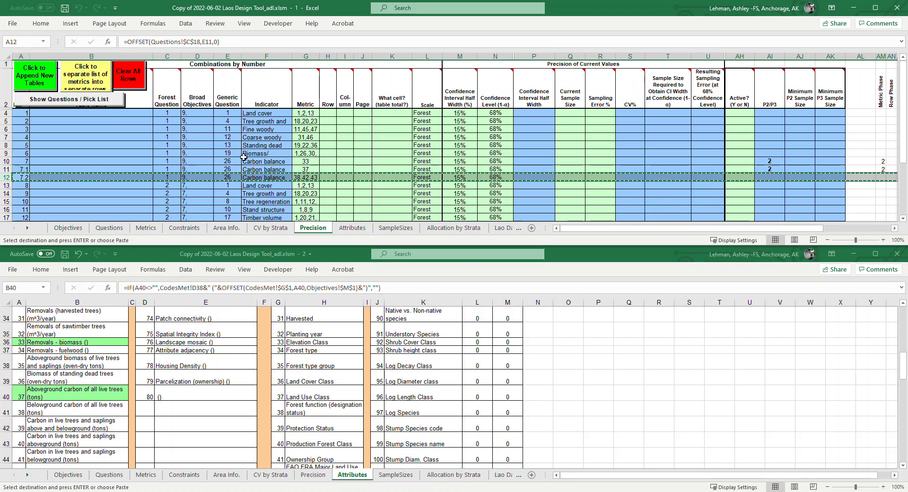
Look up the number of the Forest type variable in the plot/condition categorical variables list on the Attributes sheet.
{"action": "left_click", "coordinate": [307, 170]}
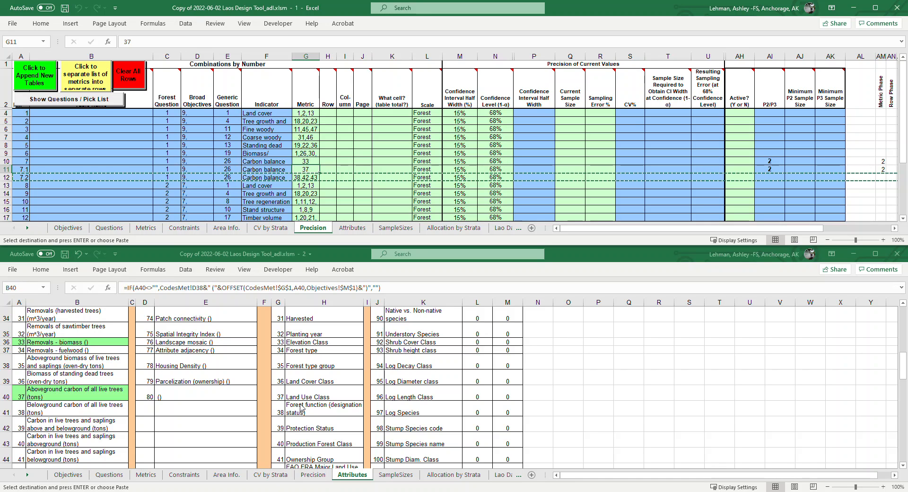
{"action": "scroll", "coordinate": [297, 392], "scroll_direction": "up", "scroll_amount": 10}
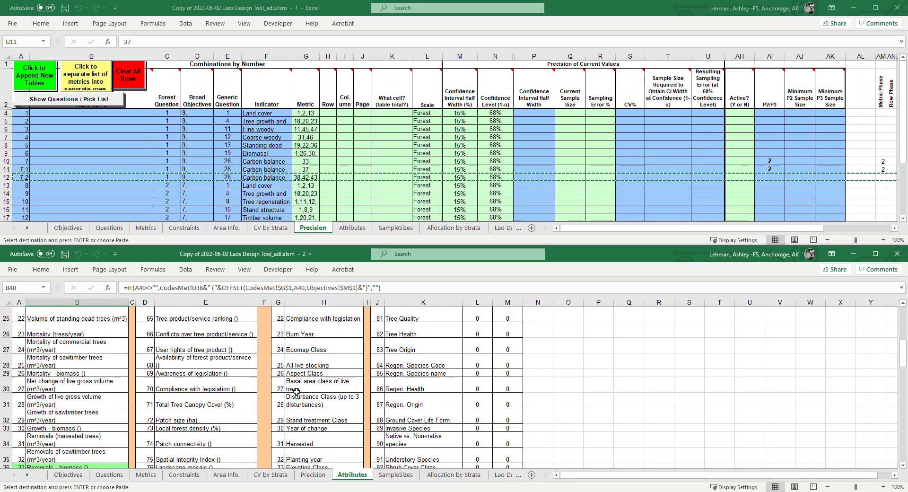
{"action": "scroll", "coordinate": [296, 391], "scroll_direction": "up", "scroll_amount": 1}
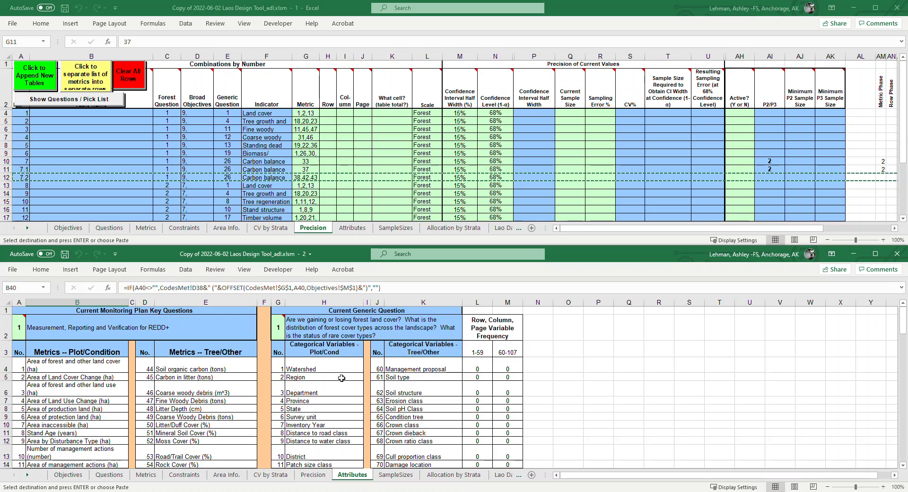
{"action": "scroll", "coordinate": [336, 390], "scroll_direction": "down", "scroll_amount": 2}
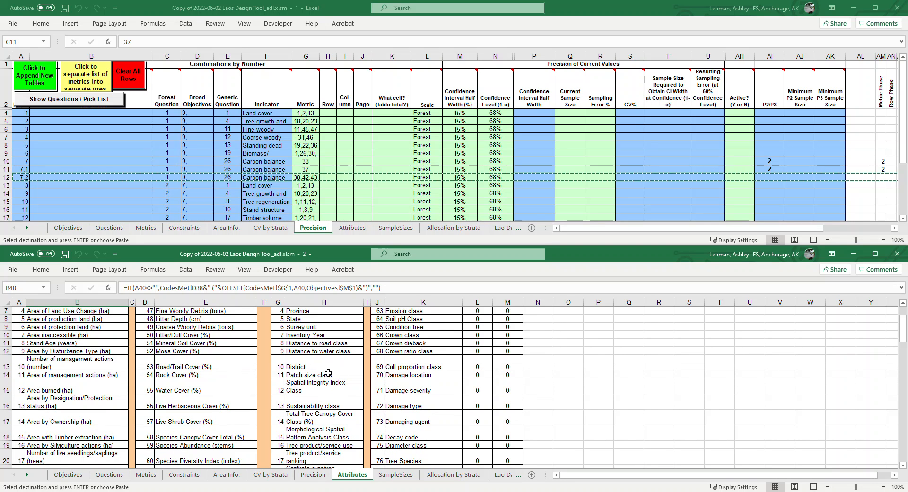
{"action": "scroll", "coordinate": [334, 375], "scroll_direction": "down", "scroll_amount": 2}
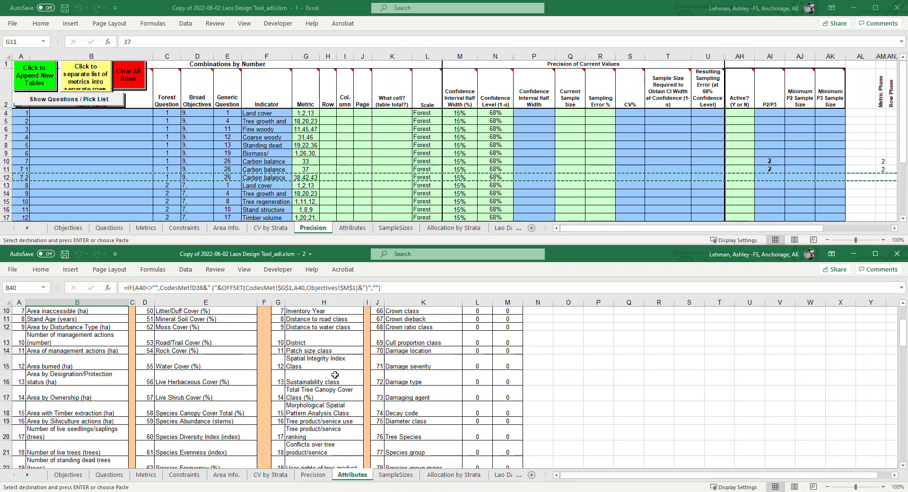
{"action": "scroll", "coordinate": [335, 375], "scroll_direction": "down", "scroll_amount": 3}
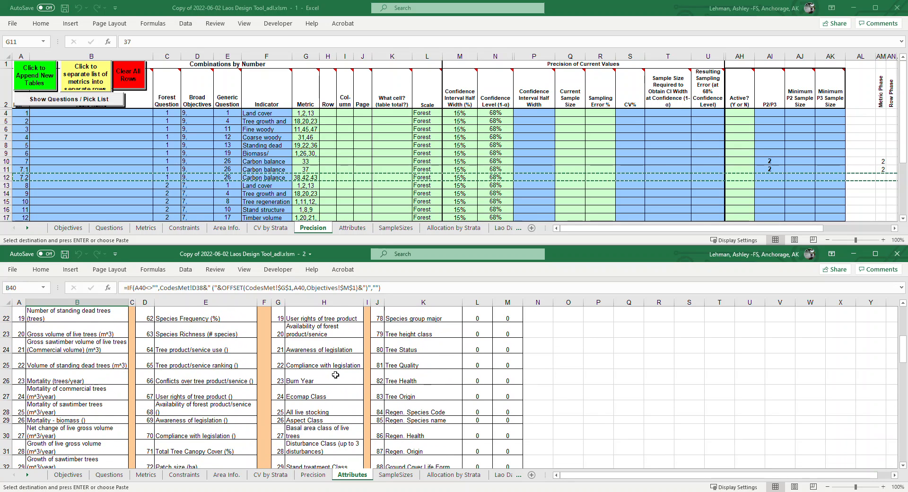
{"action": "scroll", "coordinate": [336, 374], "scroll_direction": "down", "scroll_amount": 2}
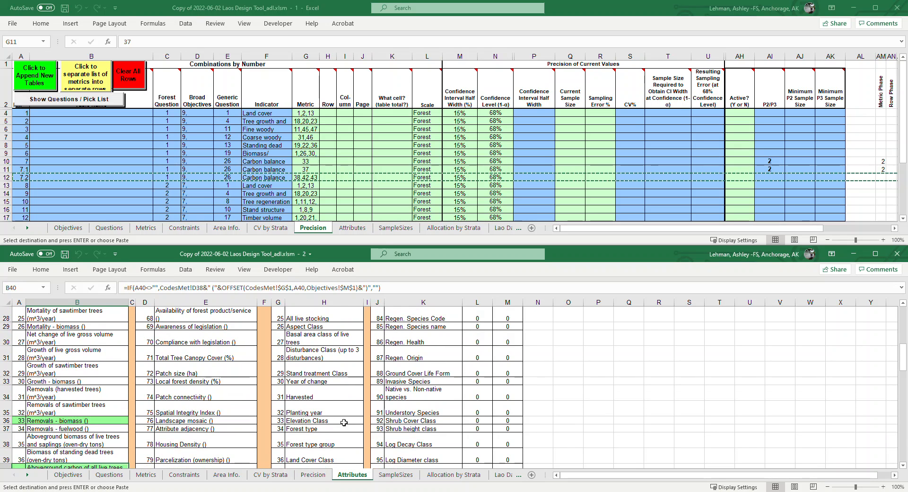
{"action": "left_click", "coordinate": [334, 432]}
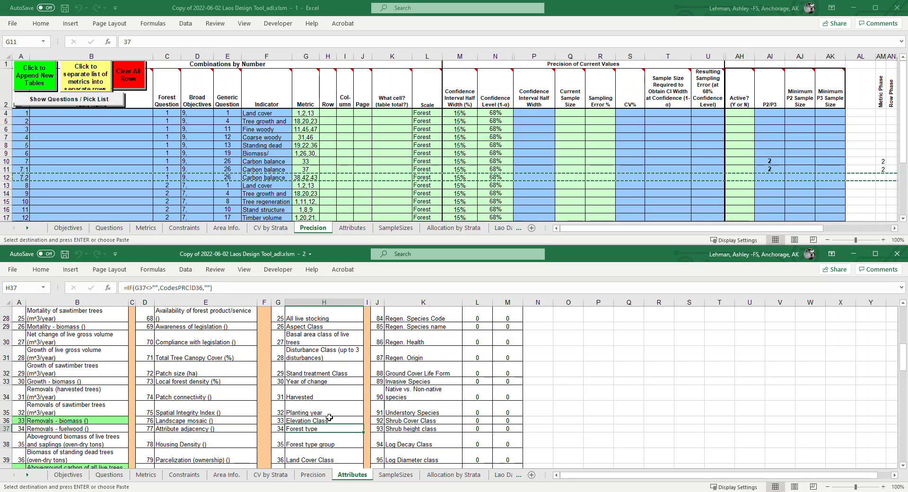
{"action": "left_click", "coordinate": [280, 430]}
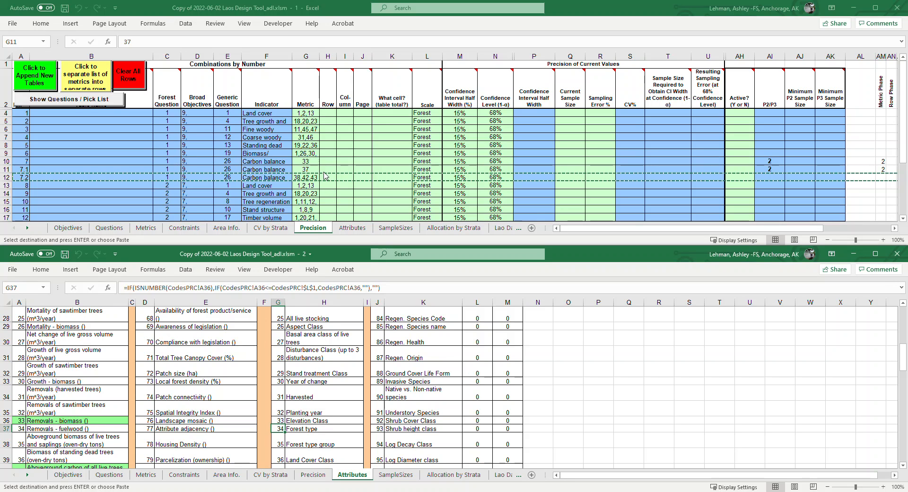
{"action": "left_click", "coordinate": [291, 428]}
{"action": "scroll", "coordinate": [298, 426], "scroll_direction": "up", "scroll_amount": 9}
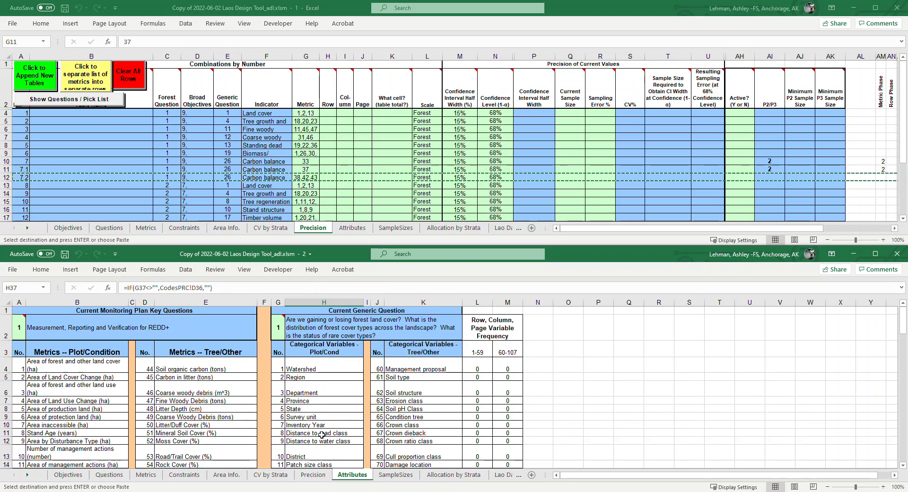
{"action": "scroll", "coordinate": [321, 434], "scroll_direction": "down", "scroll_amount": 7}
{"action": "scroll", "coordinate": [314, 429], "scroll_direction": "down", "scroll_amount": 2}
{"action": "scroll", "coordinate": [314, 428], "scroll_direction": "up", "scroll_amount": 6}
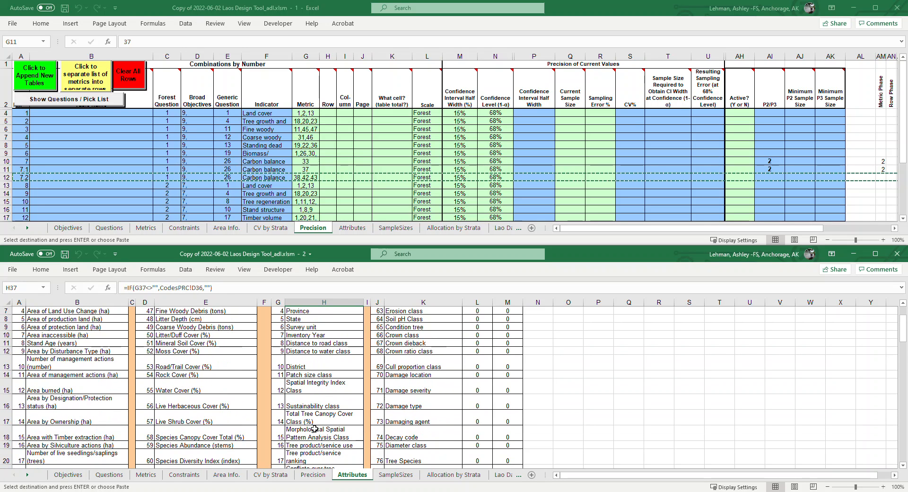
{"action": "left_click", "coordinate": [329, 177]}
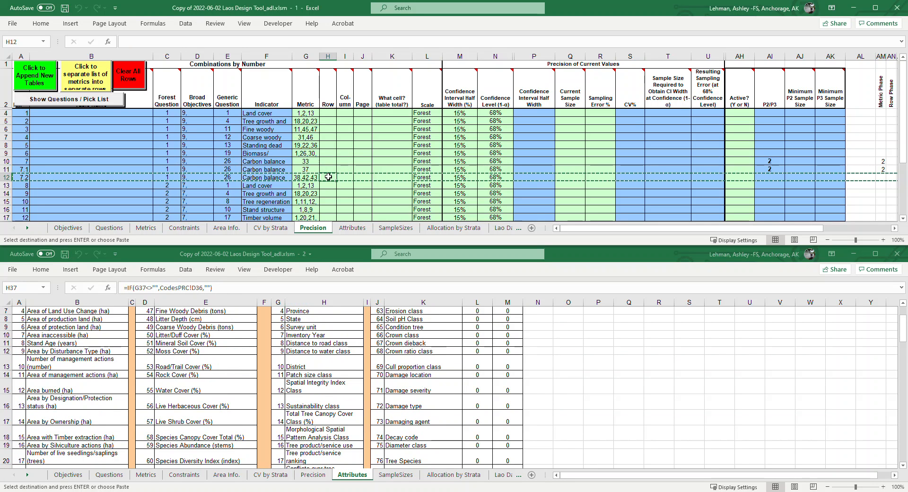
{"action": "type", "text": "34"}
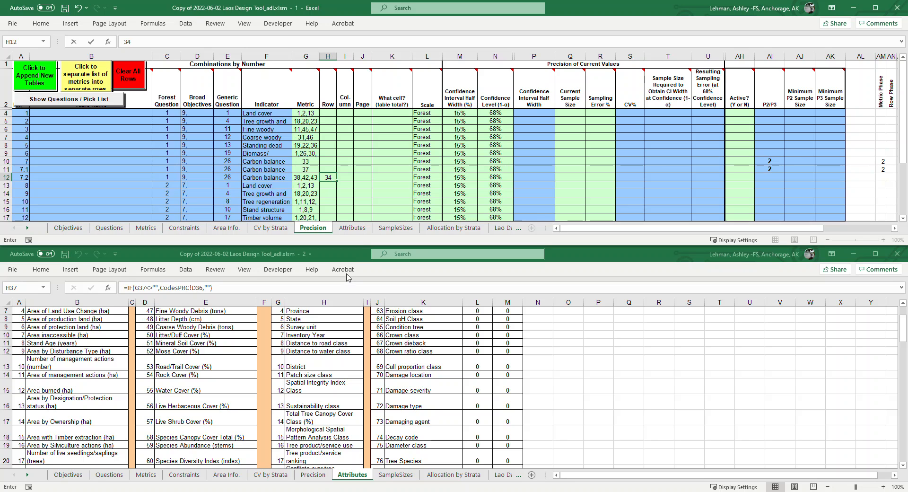
{"action": "key", "text": "Return"}
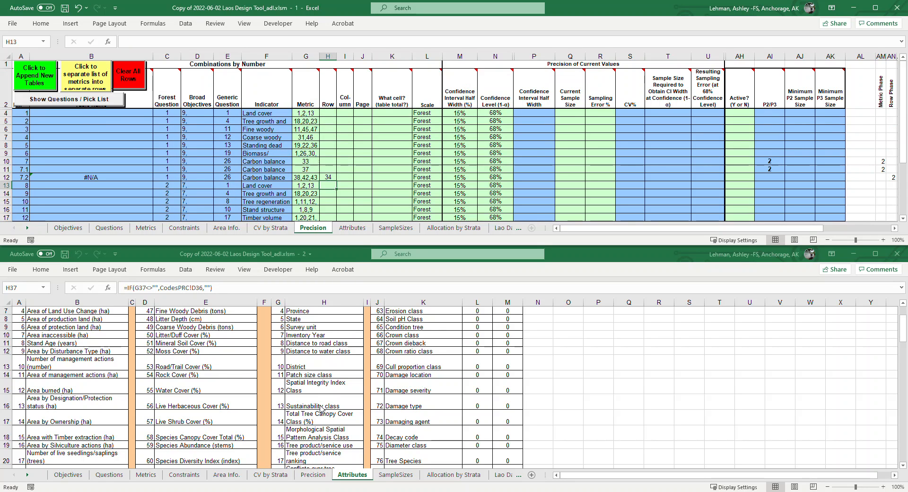
{"action": "left_click", "coordinate": [336, 177]}
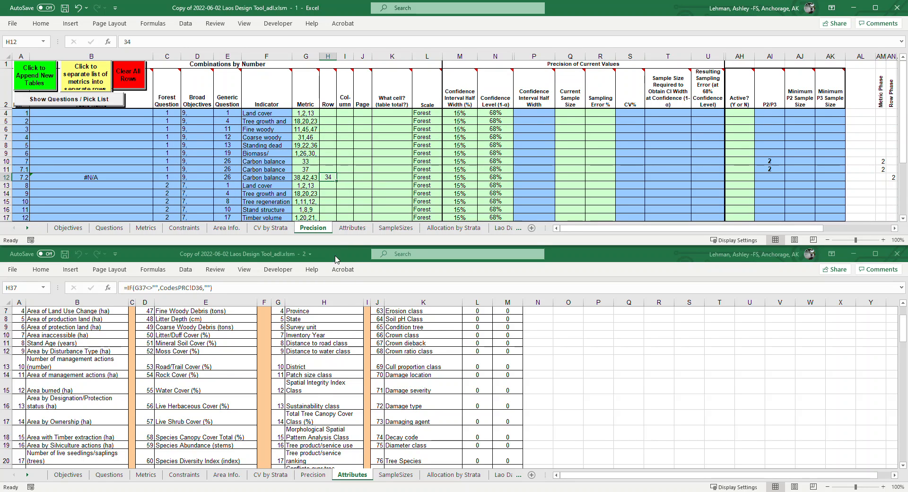
{"action": "key", "text": "BackSpace"}
Enter 34 as the row variable of Carbon balance row 7.1 on the Precision sheet and check its highlight in the Attributes list.
{"action": "left_click", "coordinate": [332, 169]}
{"action": "type", "text": "2"}
{"action": "key", "text": "BackSpace"}
{"action": "type", "text": "34"}
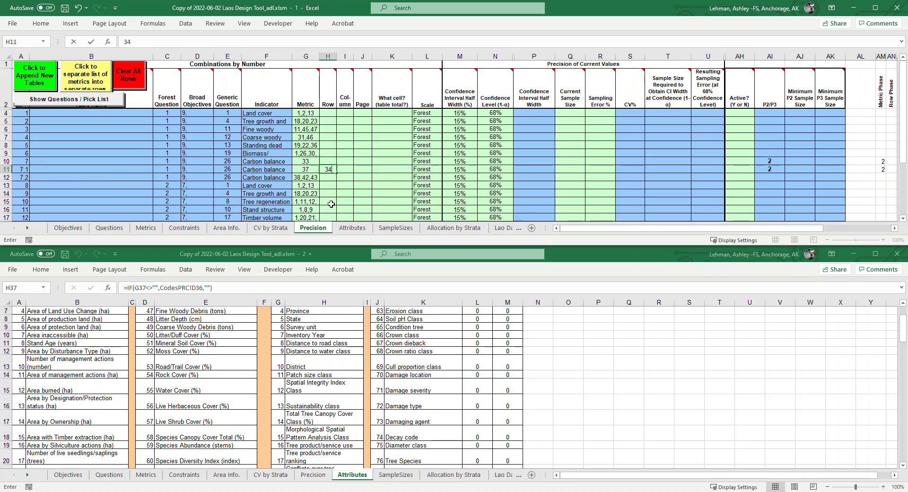
{"action": "left_click", "coordinate": [318, 384]}
{"action": "scroll", "coordinate": [318, 384], "scroll_direction": "down", "scroll_amount": 8}
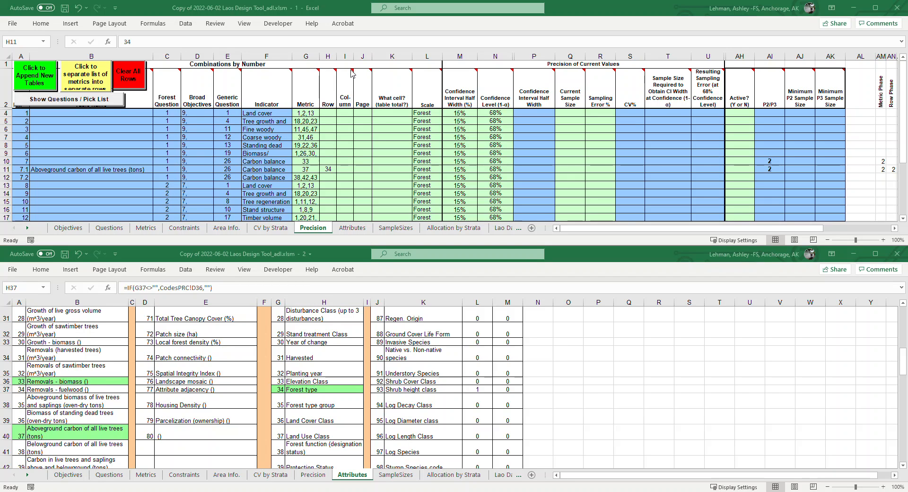
Go over the Column, Page, What cell and Scale fields of row 7.1 on the Precision sheet.
{"action": "mouse_move", "coordinate": [353, 70]}
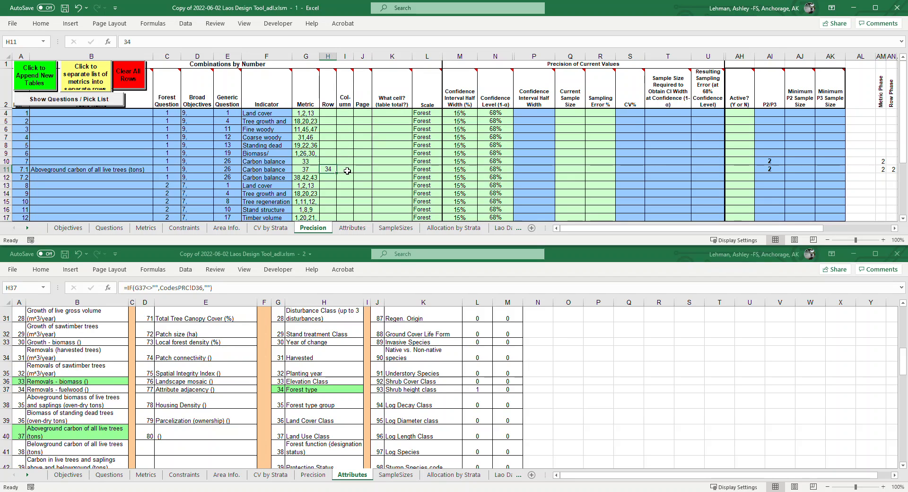
{"action": "left_click", "coordinate": [363, 170]}
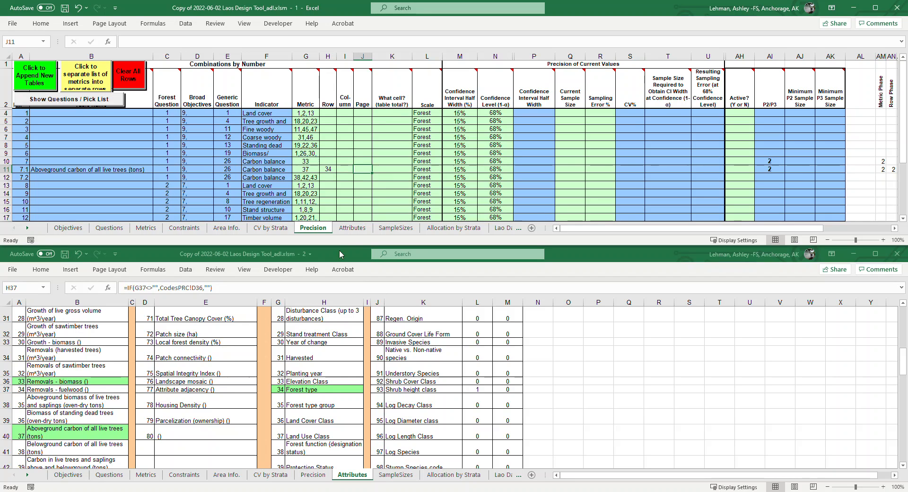
{"action": "mouse_move", "coordinate": [411, 78]}
{"action": "left_click", "coordinate": [400, 171]}
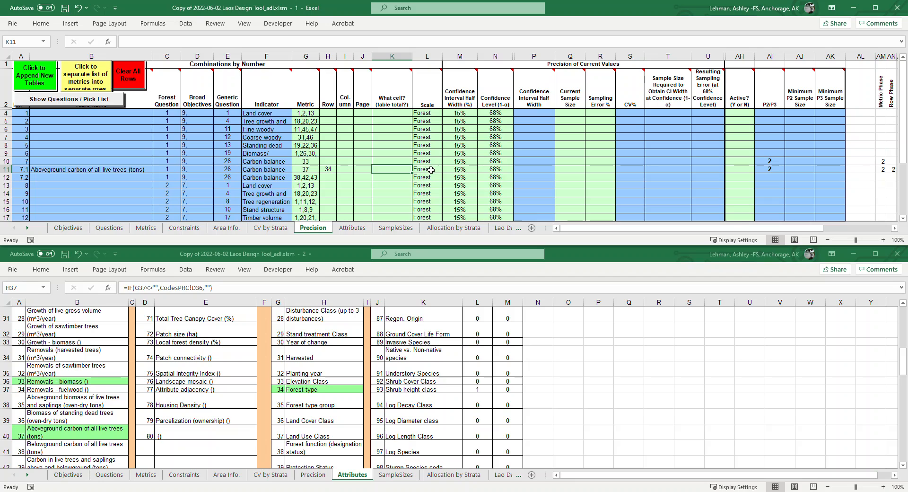
{"action": "left_click", "coordinate": [428, 170]}
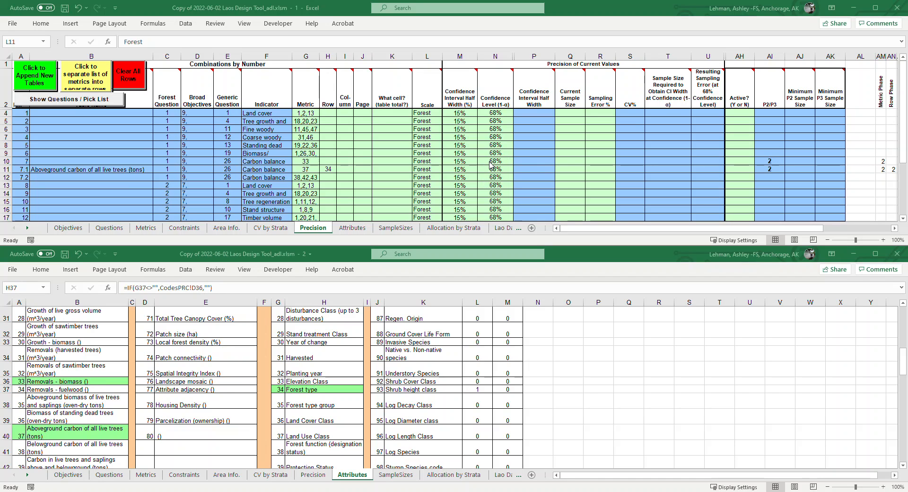
{"action": "scroll", "coordinate": [491, 163], "scroll_direction": "down", "scroll_amount": 1}
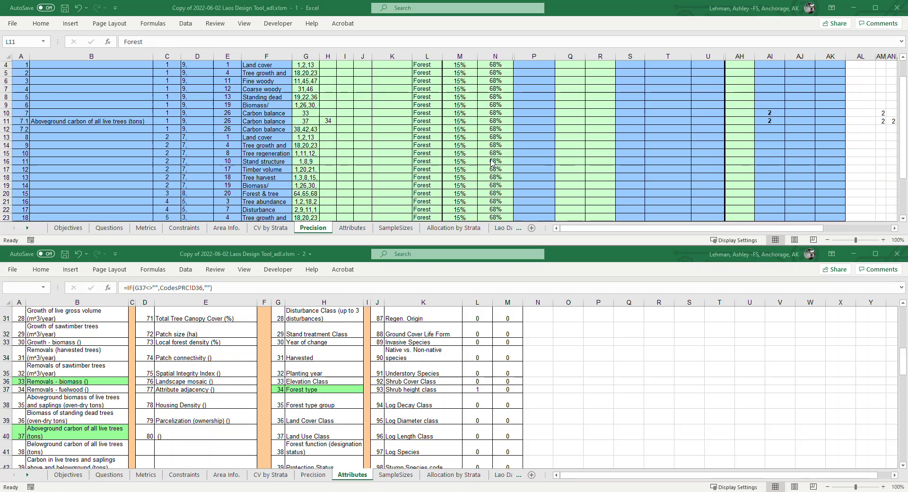
{"action": "scroll", "coordinate": [491, 163], "scroll_direction": "up", "scroll_amount": 1}
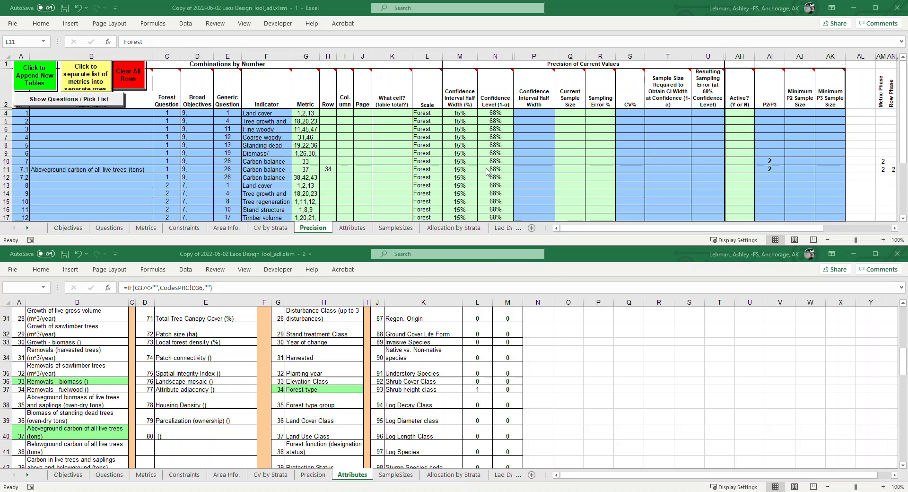
Set the confidence level of Carbon balance row 7.1 to 90%.
{"action": "left_click", "coordinate": [496, 168]}
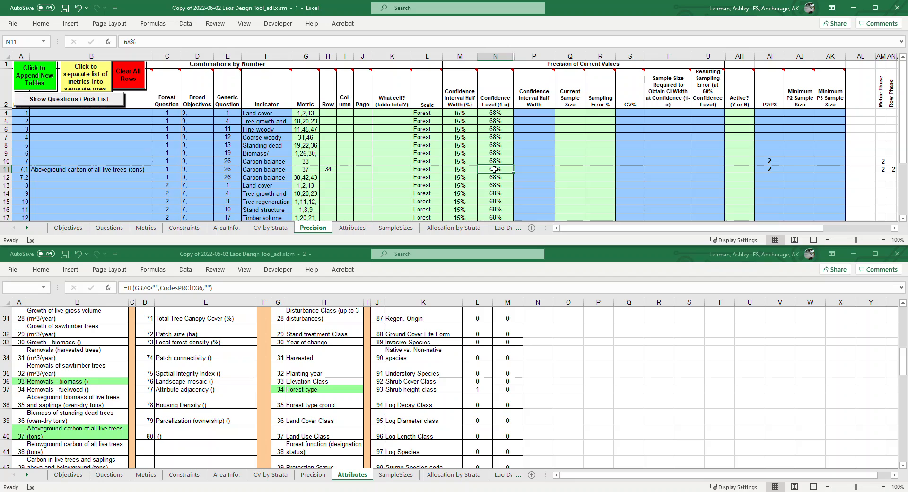
{"action": "type", "text": "90"}
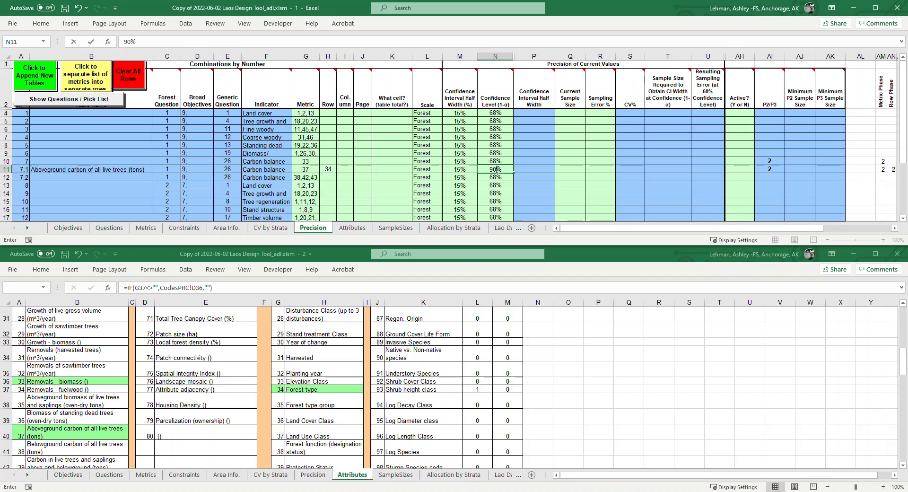
{"action": "left_click", "coordinate": [470, 170]}
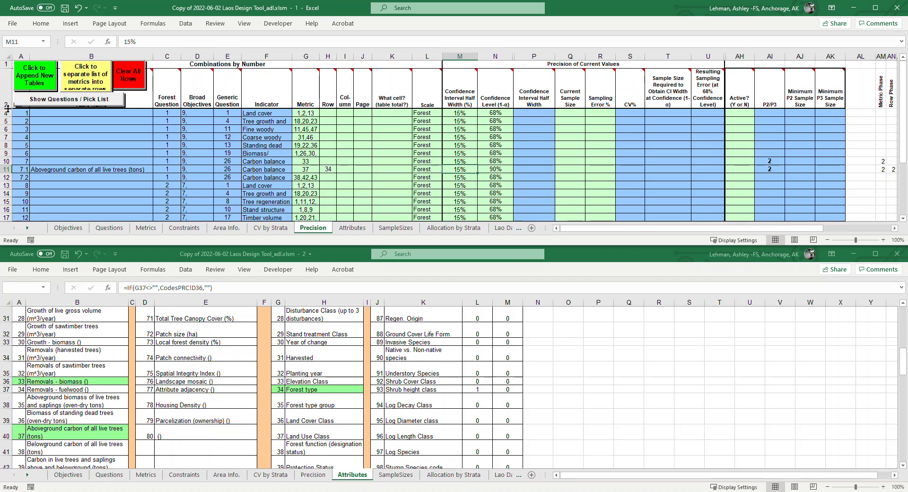
Unhide row 3 of the Precision sheet, set its confidence level to 90%, and hide the row again.
{"action": "right_click", "coordinate": [5, 109]}
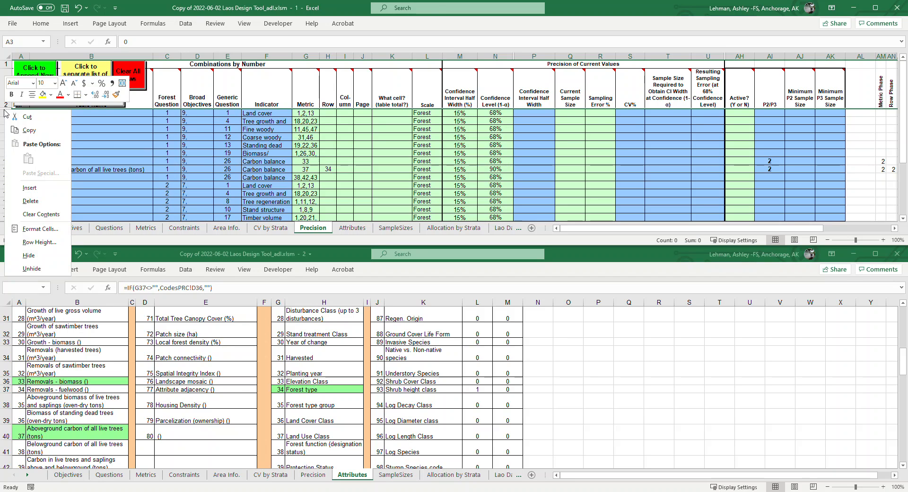
{"action": "left_click", "coordinate": [32, 269]}
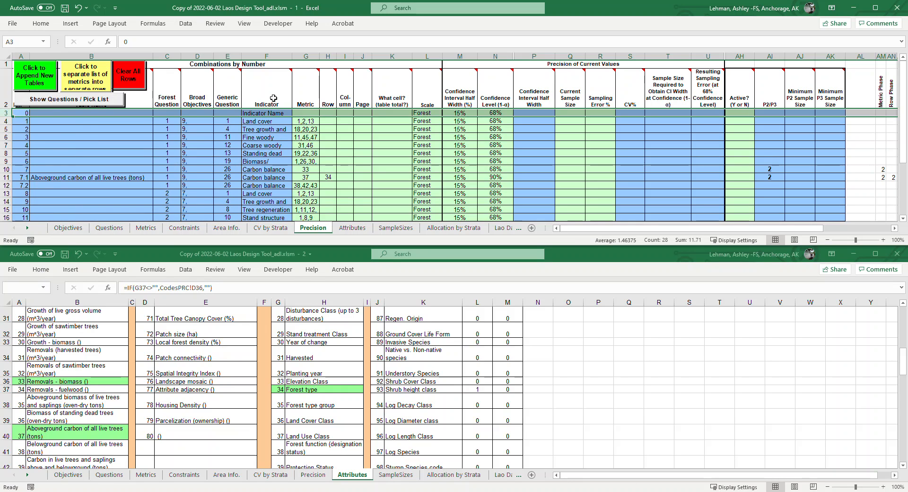
{"action": "left_click", "coordinate": [498, 112]}
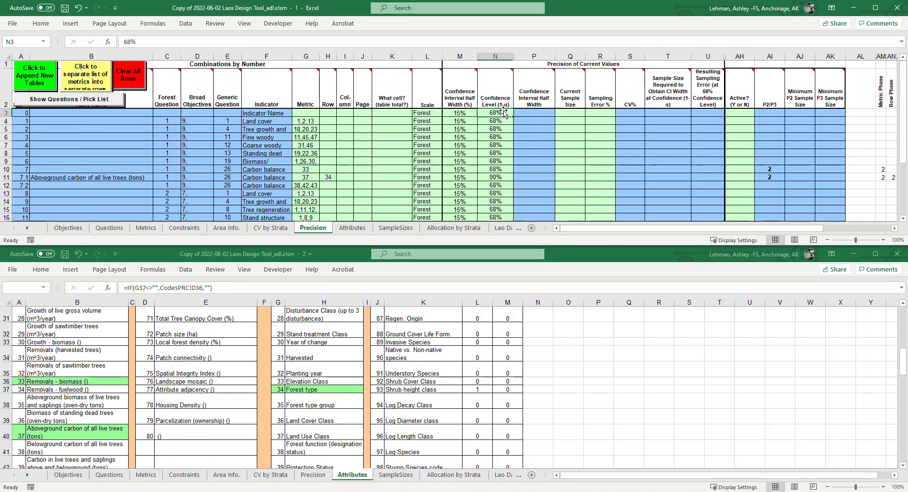
{"action": "type", "text": "90"}
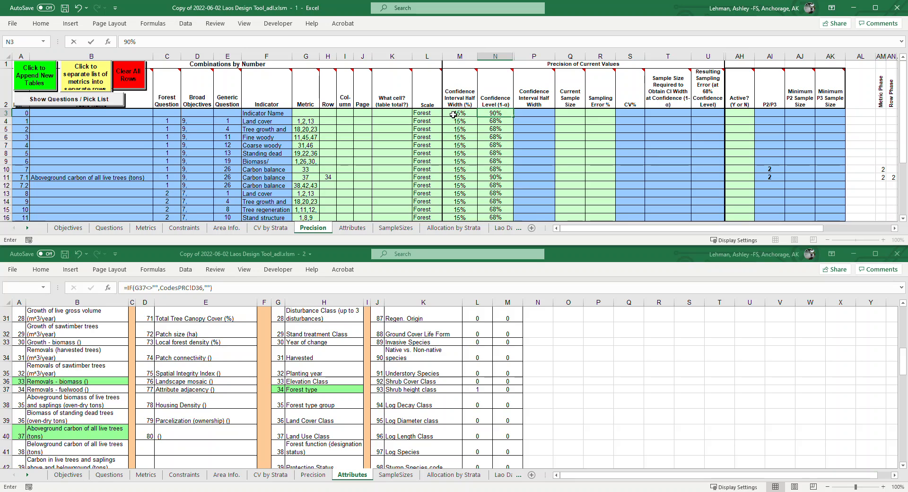
{"action": "right_click", "coordinate": [4, 115]}
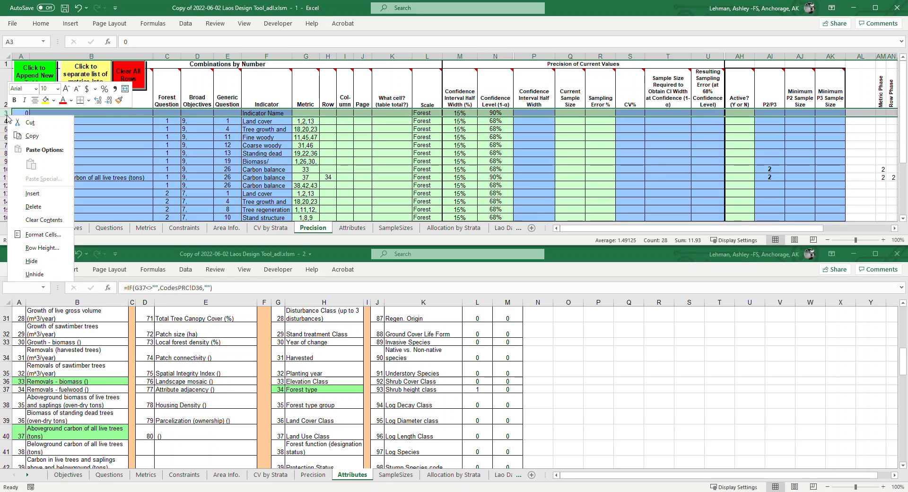
{"action": "left_click", "coordinate": [29, 265]}
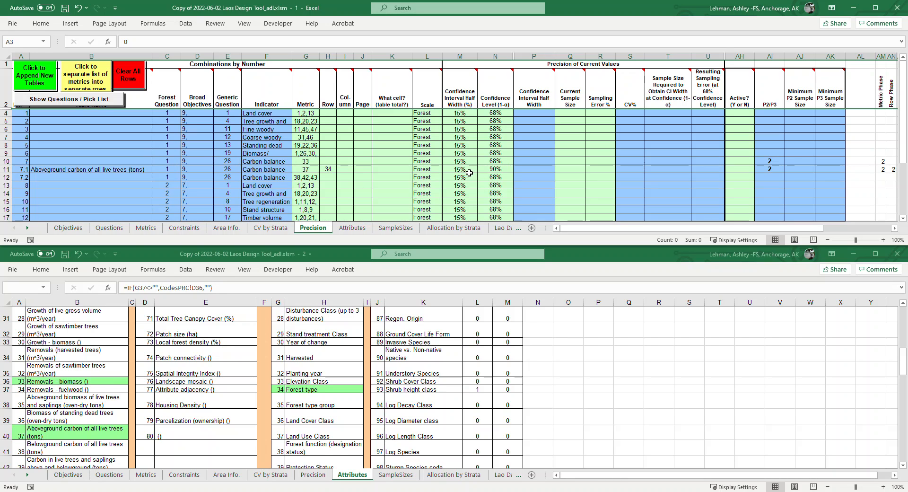
Look up the actual number of Phase 2 plots on the Area Info. sheet and enter 359 as row 7.1's current sample size on the Precision sheet.
{"action": "left_click", "coordinate": [459, 171]}
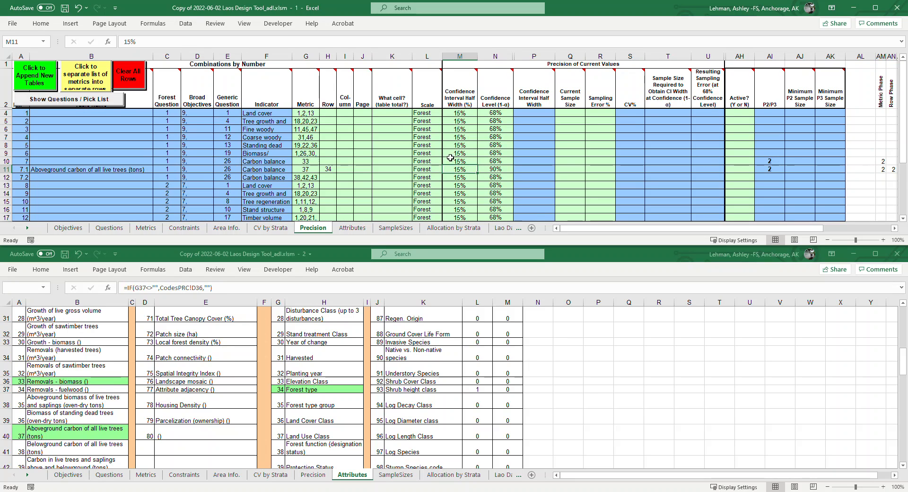
{"action": "left_click", "coordinate": [577, 170]}
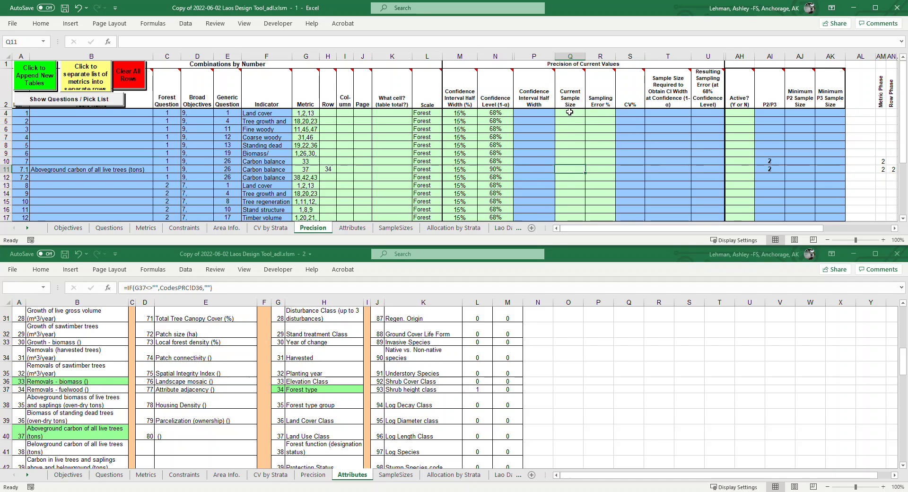
{"action": "left_click", "coordinate": [226, 228]}
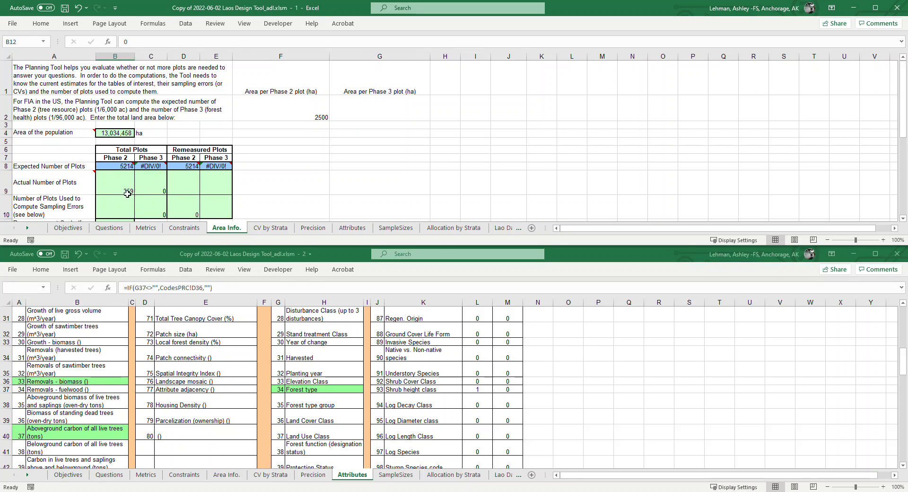
{"action": "left_click", "coordinate": [313, 228]}
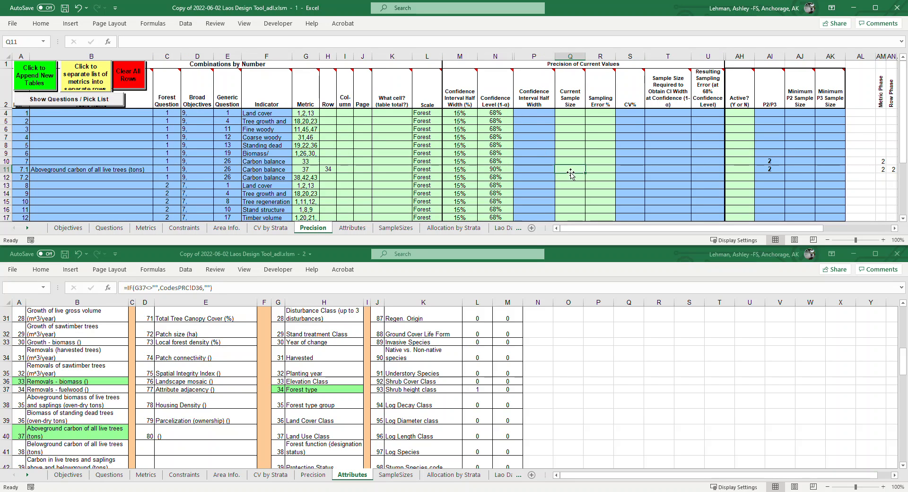
{"action": "type", "text": "359"}
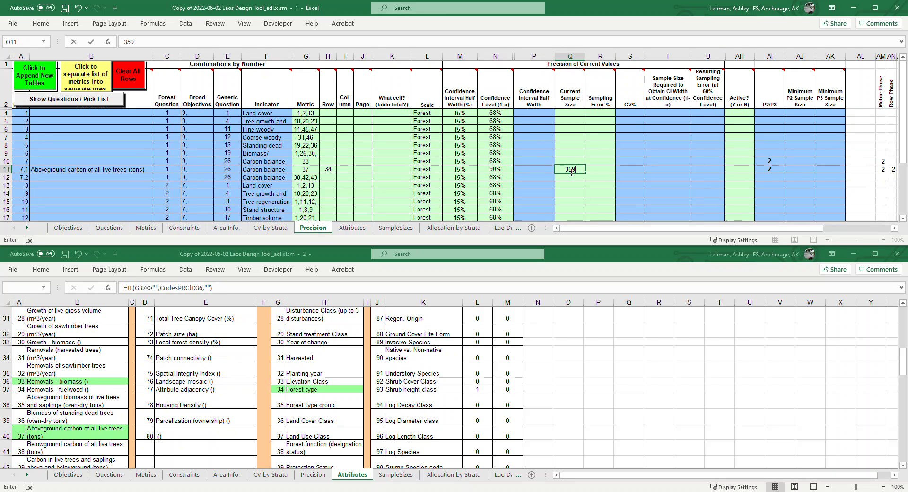
{"action": "left_click", "coordinate": [591, 173]}
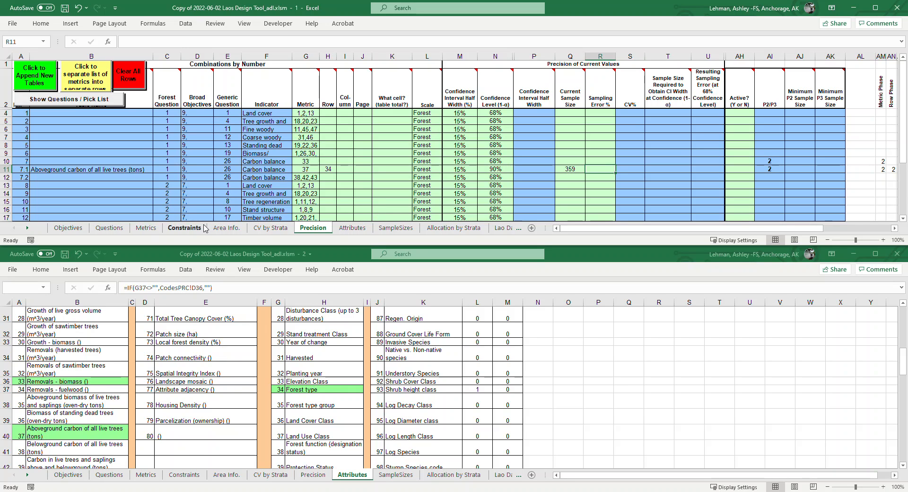
Look up the stratified sampling error on the CV by Strata sheet and set row 7.1's sampling error on the Precision sheet to 2.3%.
{"action": "left_click", "coordinate": [268, 228]}
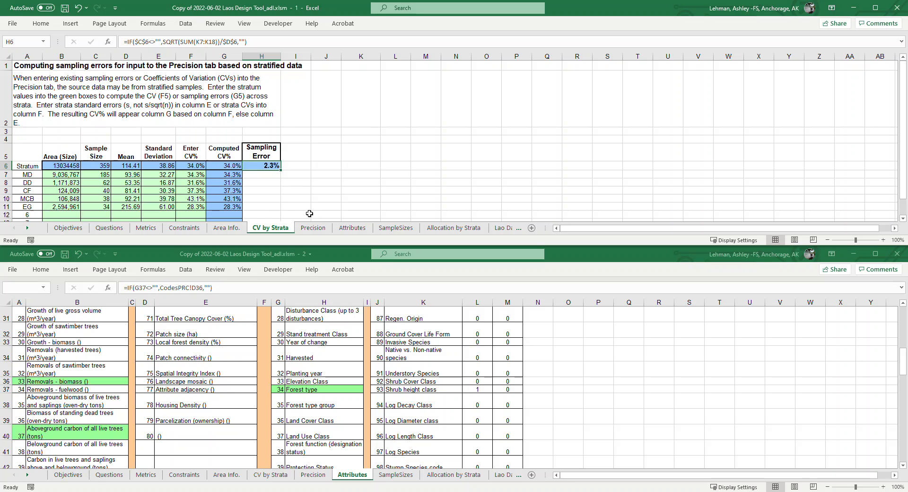
{"action": "left_click", "coordinate": [313, 228]}
{"action": "left_click", "coordinate": [604, 168]}
{"action": "type", "text": "2"}
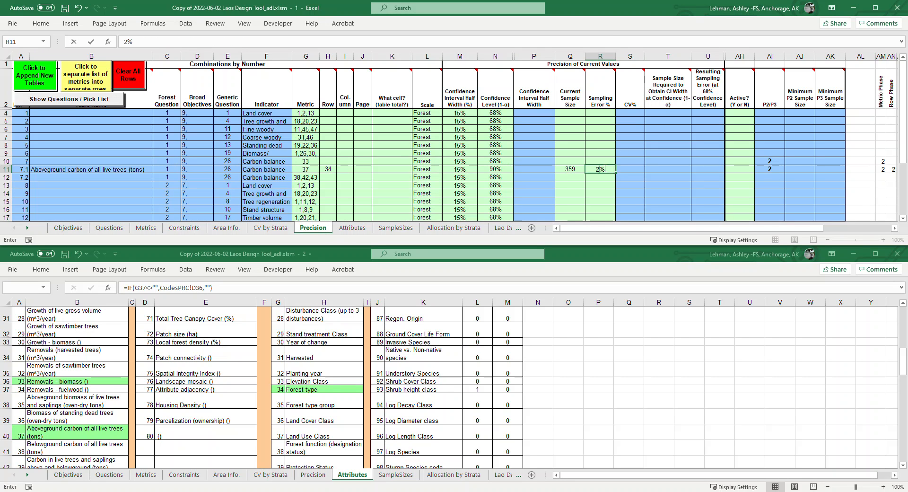
{"action": "type", "text": "3"}
{"action": "key", "text": "Return"}
{"action": "key", "text": "Return"}
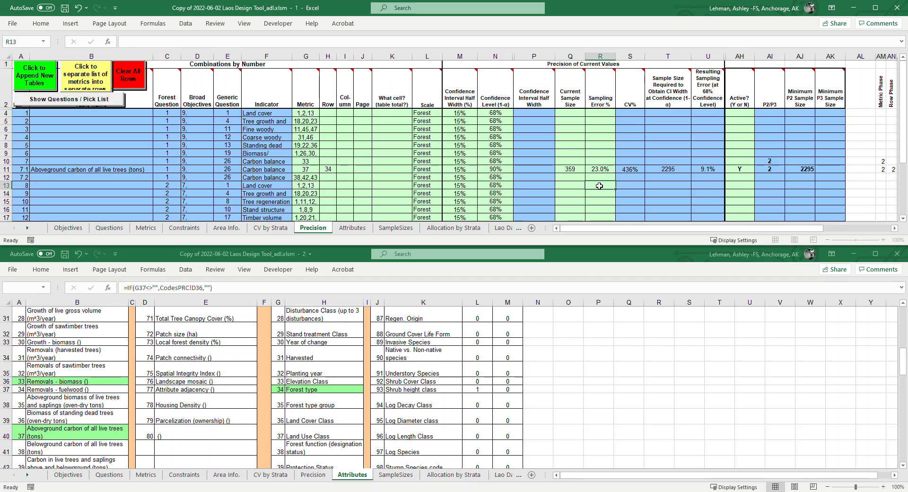
{"action": "left_click", "coordinate": [597, 169]}
{"action": "left_click", "coordinate": [128, 44]}
{"action": "type", "text": "."}
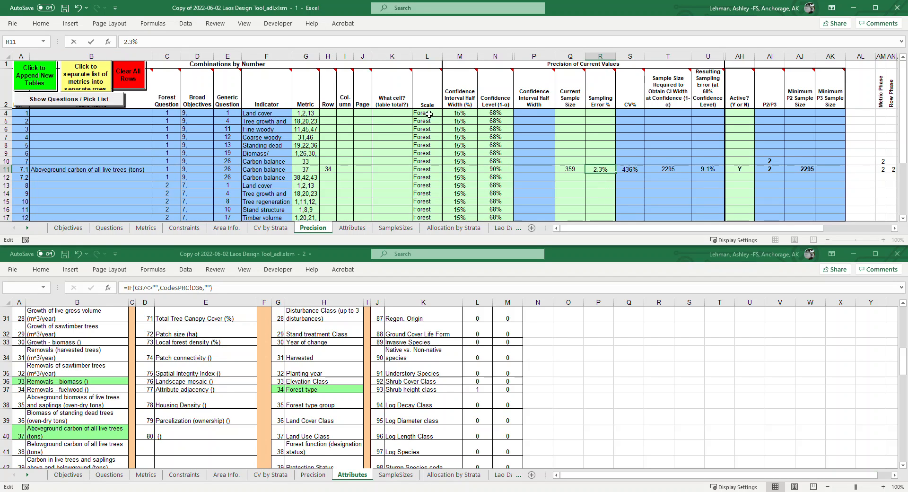
{"action": "left_click", "coordinate": [564, 168]}
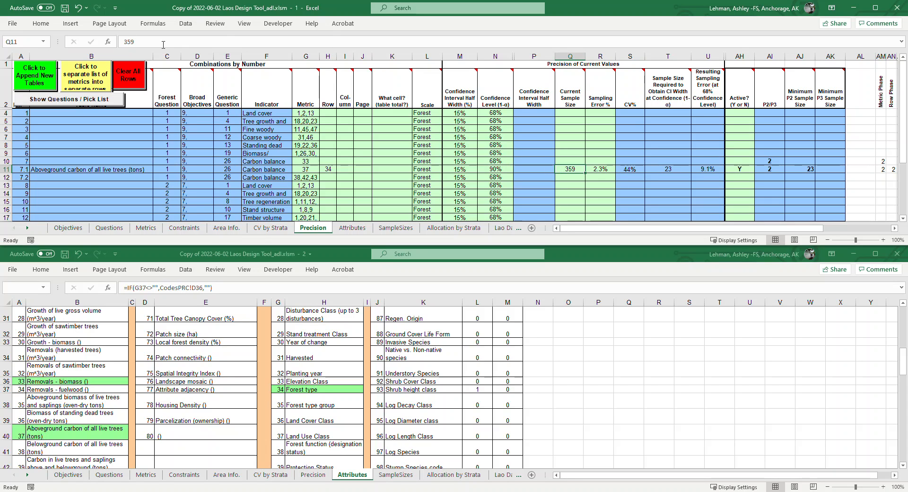
Check the CV% and Active fields for row 7.1 on the Precision sheet, and view the Attributes sheet.
{"action": "left_click", "coordinate": [629, 93]}
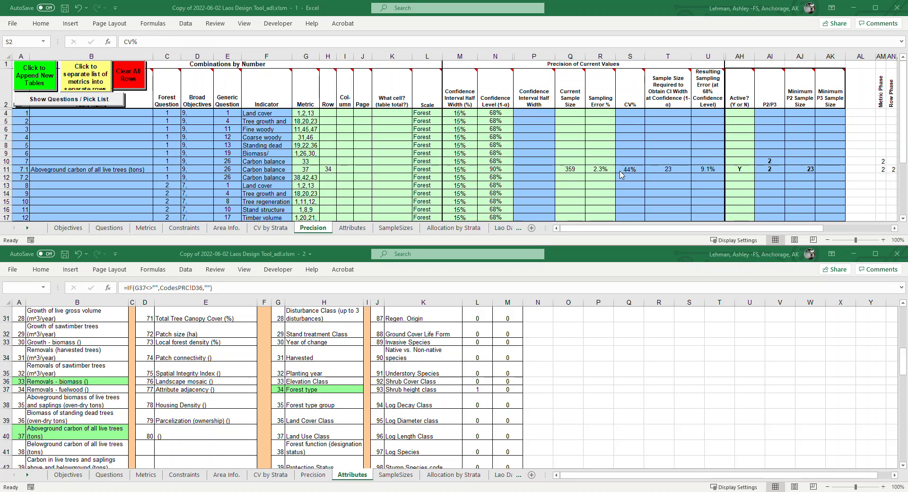
{"action": "left_click", "coordinate": [741, 170]}
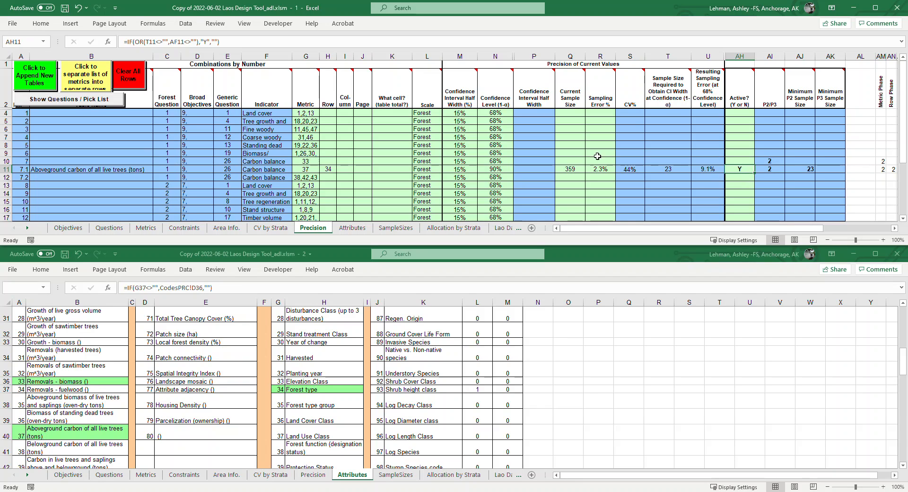
{"action": "left_click", "coordinate": [350, 228]}
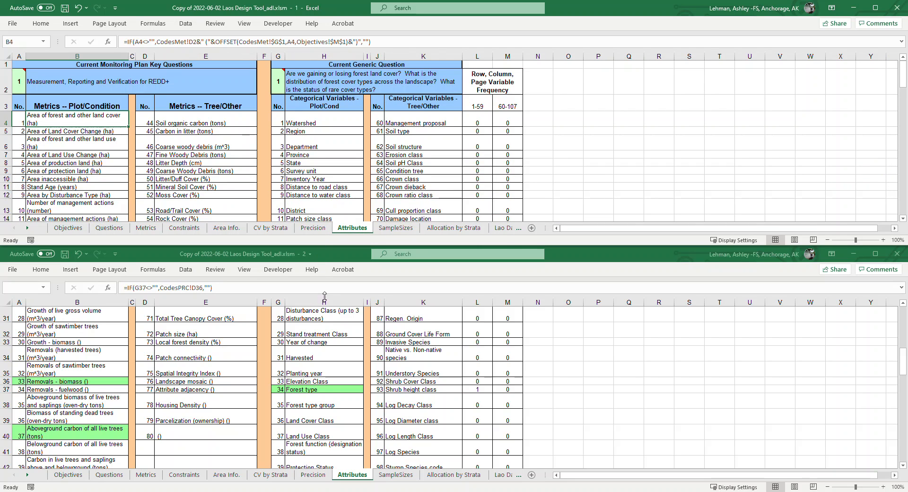
Review the SampleSizes sheet's plot numbers, costs and the Precision row with the highest required sample size.
{"action": "left_click", "coordinate": [395, 229]}
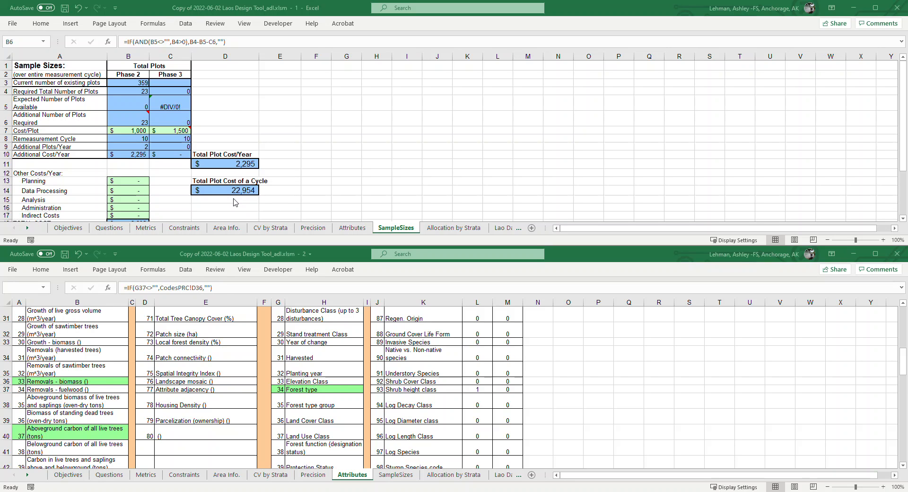
{"action": "scroll", "coordinate": [222, 203], "scroll_direction": "down", "scroll_amount": 1}
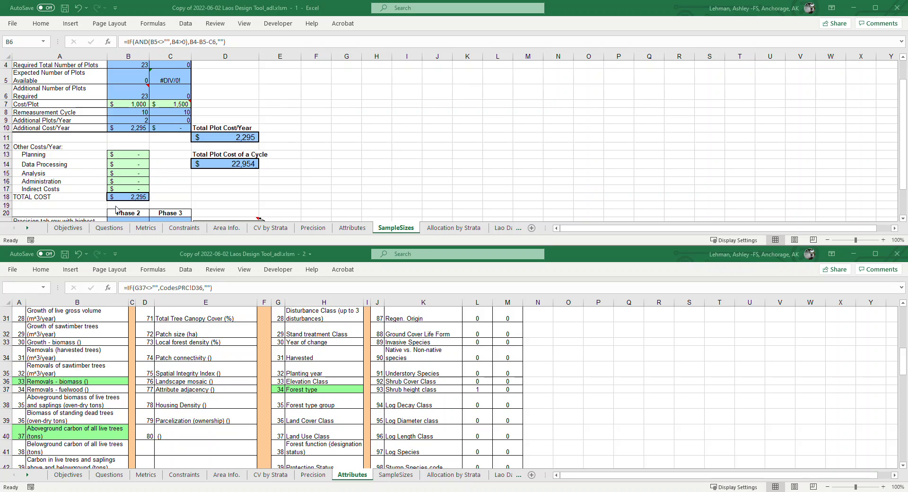
{"action": "scroll", "coordinate": [186, 166], "scroll_direction": "down", "scroll_amount": 1}
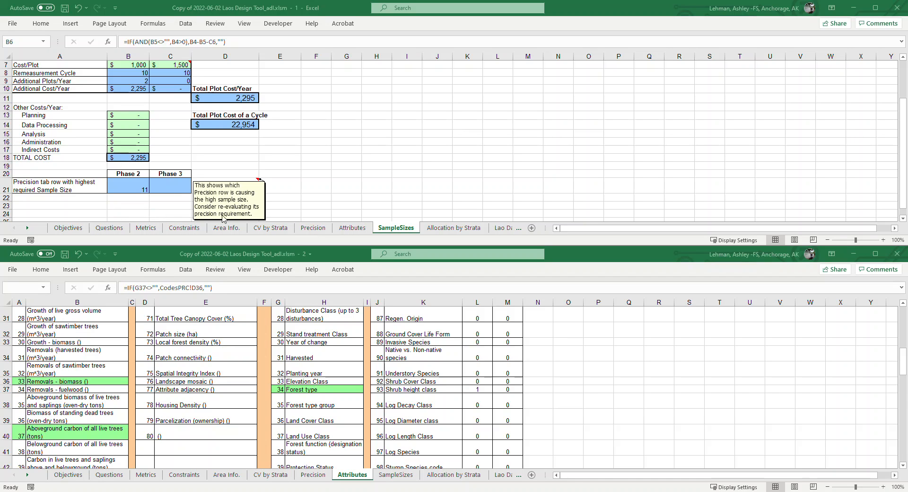
Look through the Allocation by Strata, Lao Data, CodesObj, CodesQuest and CodesMet sheets, ending back on Allocation by Strata.
{"action": "left_click", "coordinate": [450, 229]}
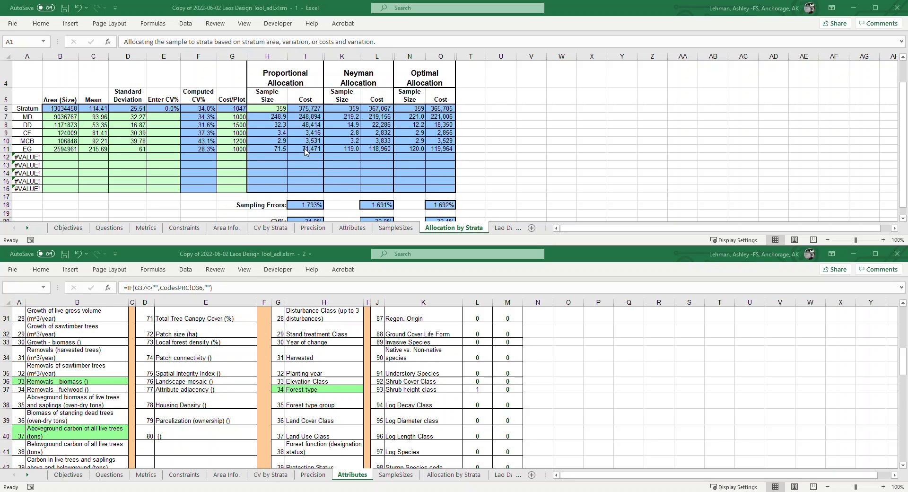
{"action": "left_click", "coordinate": [504, 228]}
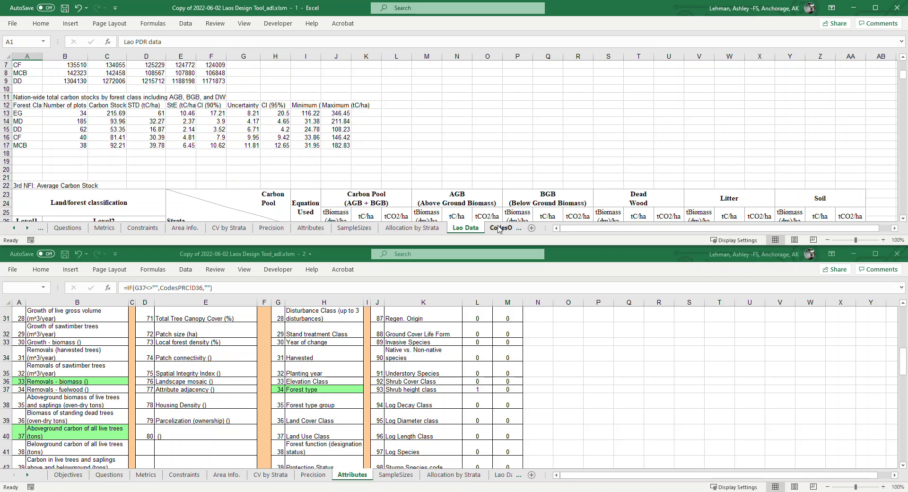
{"action": "left_click", "coordinate": [504, 229]}
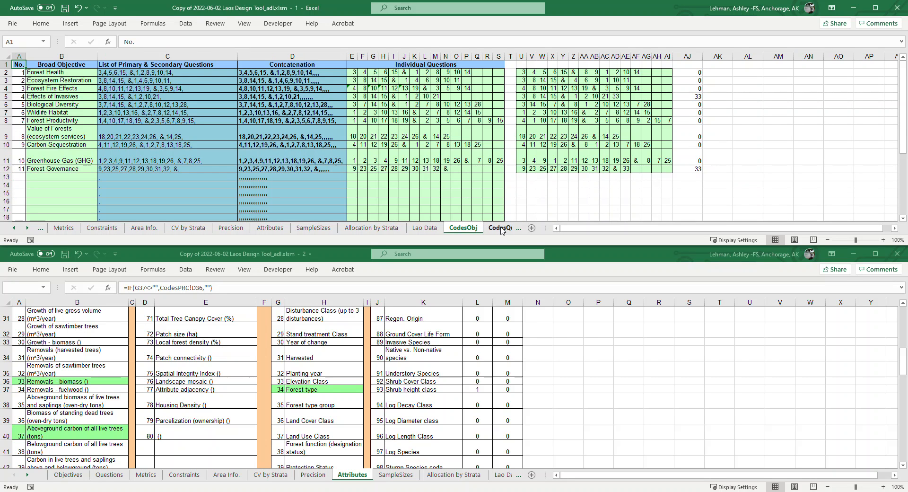
{"action": "left_click", "coordinate": [501, 229]}
{"action": "left_click", "coordinate": [502, 229]}
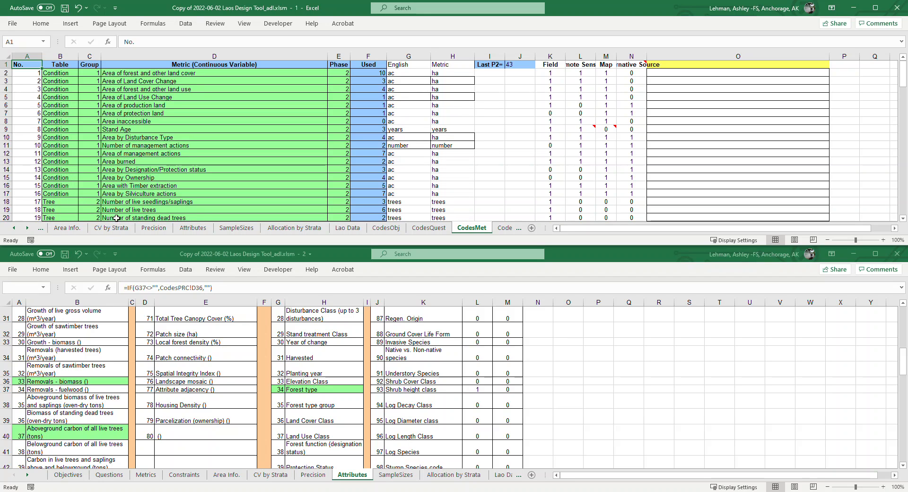
{"action": "left_click", "coordinate": [317, 229]}
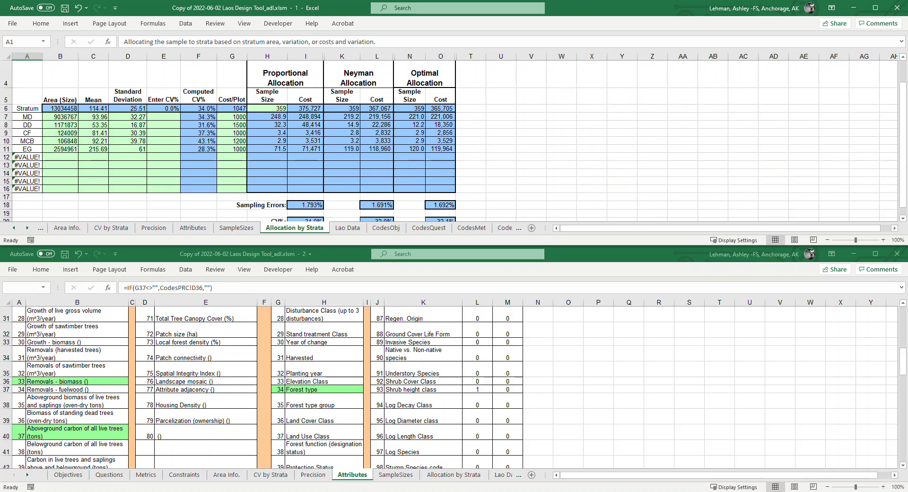